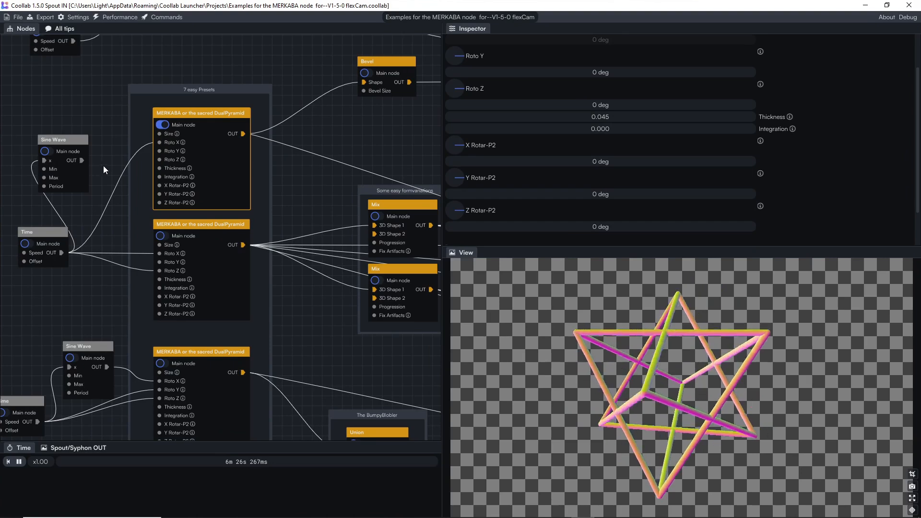
Step: Delete the connection between the Time node and the Roto X input of the uppermost MERKABA node
{"action": "left_click", "coordinate": [119, 182]}
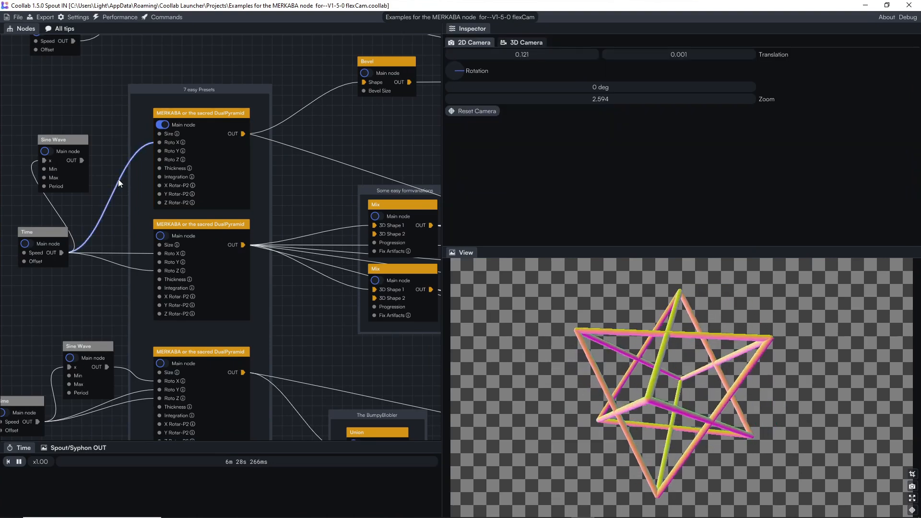
{"action": "key", "text": "Delete"}
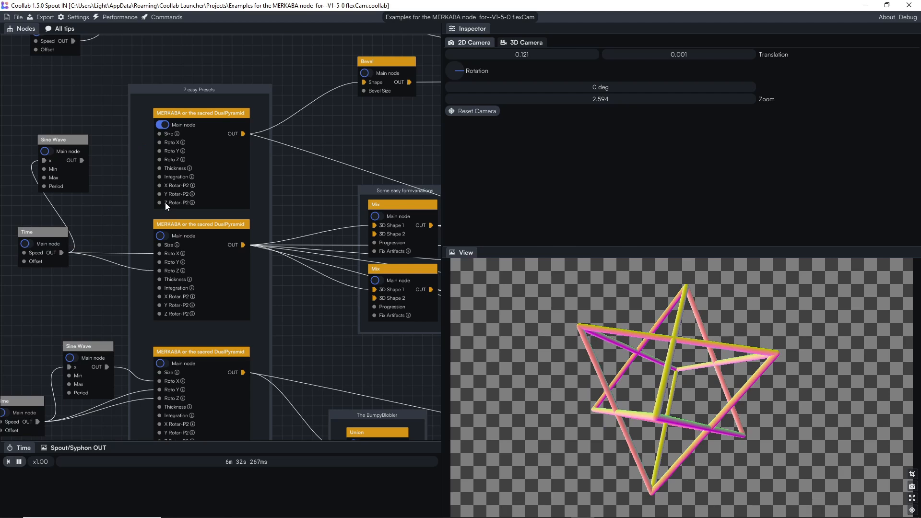
Step: Set the uppermost MERKABA node's Size to 1.120 and its Integration to 2.990
{"action": "left_click", "coordinate": [201, 115]}
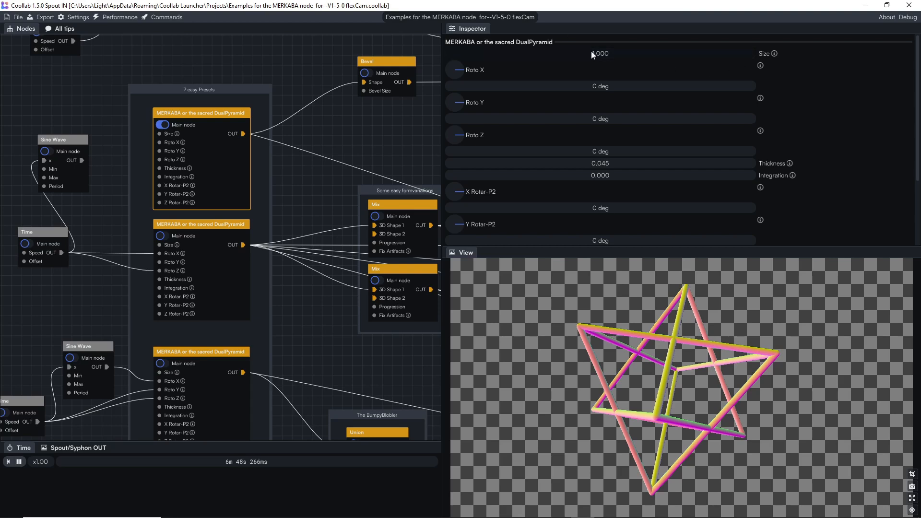
{"action": "mouse_move", "coordinate": [600, 53]}
{"action": "left_mouse_down"}
{"action": "mouse_move", "coordinate": [618, 54]}
{"action": "mouse_move", "coordinate": [585, 53]}
{"action": "mouse_move", "coordinate": [605, 53]}
{"action": "left_mouse_up"}
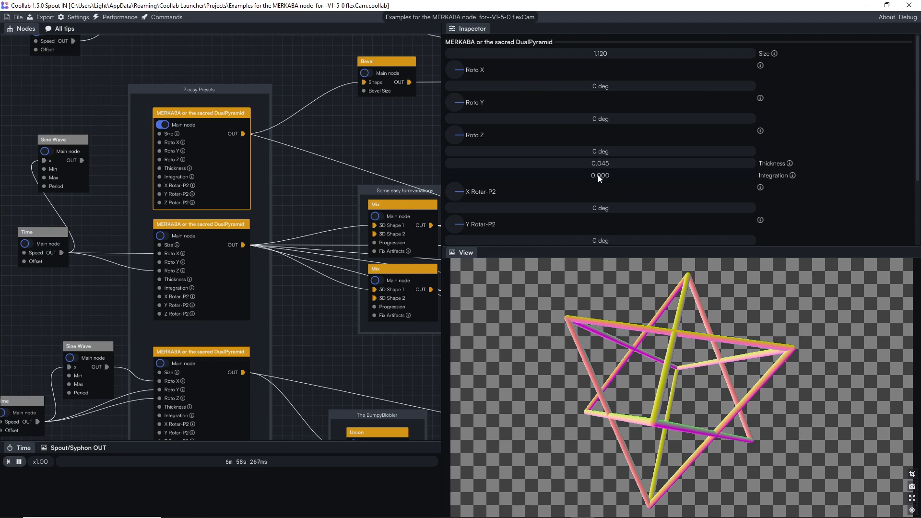
{"action": "left_click_drag", "start_coordinate": [598, 175], "coordinate": [640, 333]}
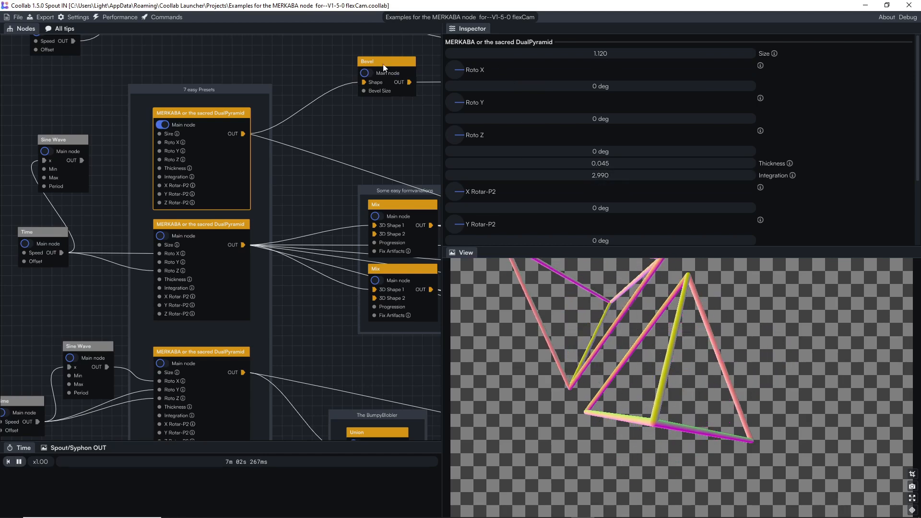
Step: Orbit the 3D camera around the two separated pyramids to show them from several angles
{"action": "left_click", "coordinate": [410, 145]}
{"action": "left_click", "coordinate": [507, 40]}
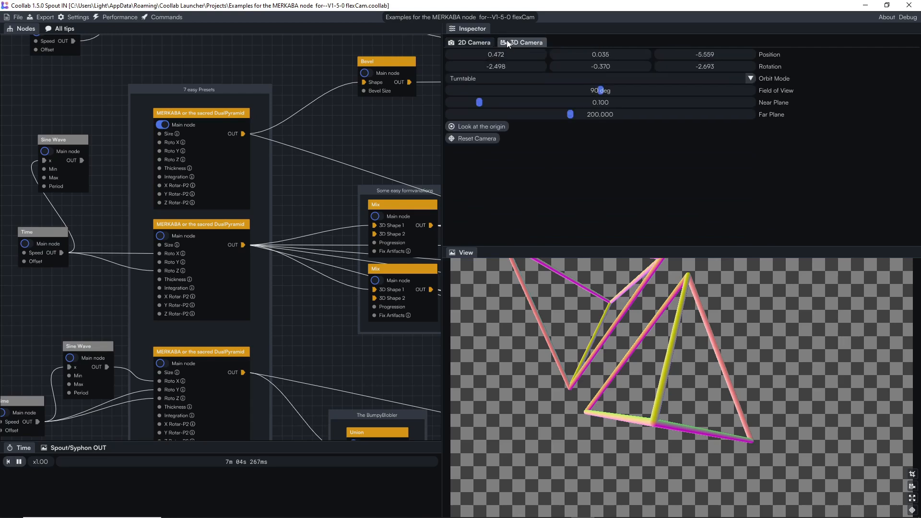
{"action": "left_click_drag", "start_coordinate": [570, 315], "coordinate": [506, 266]}
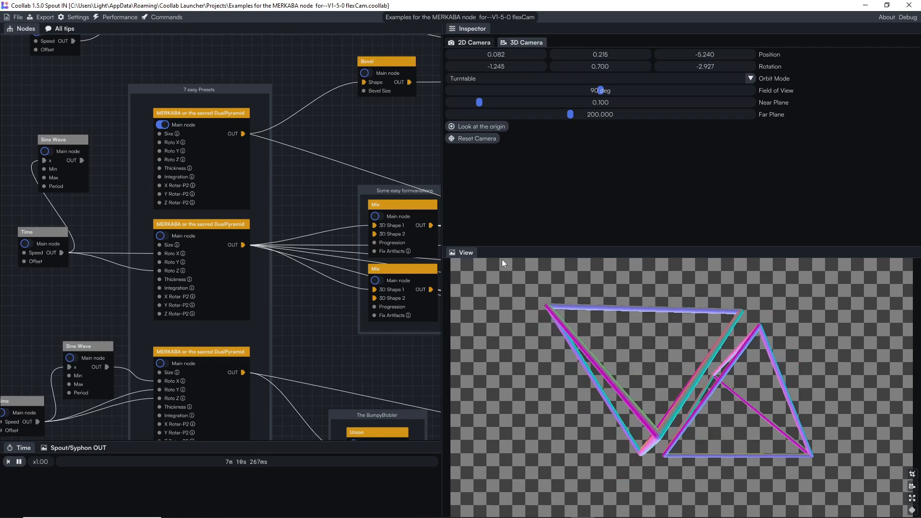
{"action": "left_click_drag", "start_coordinate": [582, 358], "coordinate": [542, 348]}
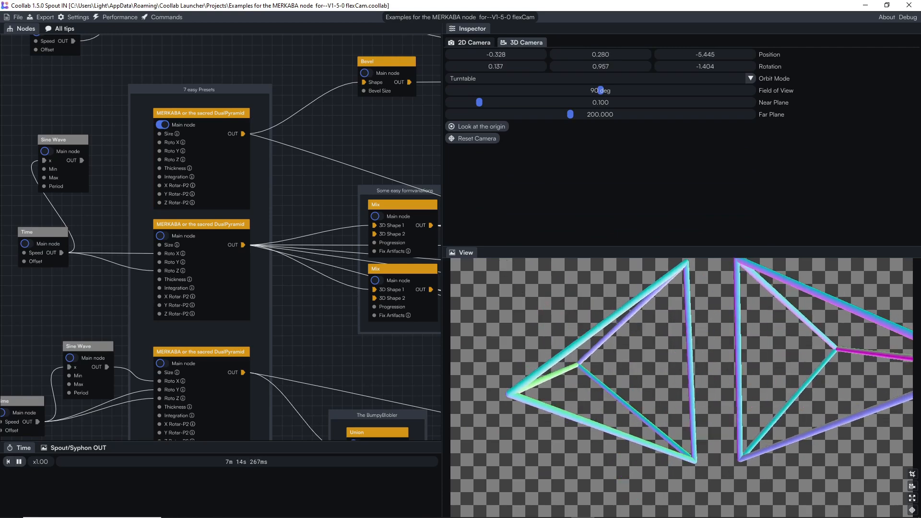
{"action": "left_click_drag", "start_coordinate": [670, 413], "coordinate": [580, 440]}
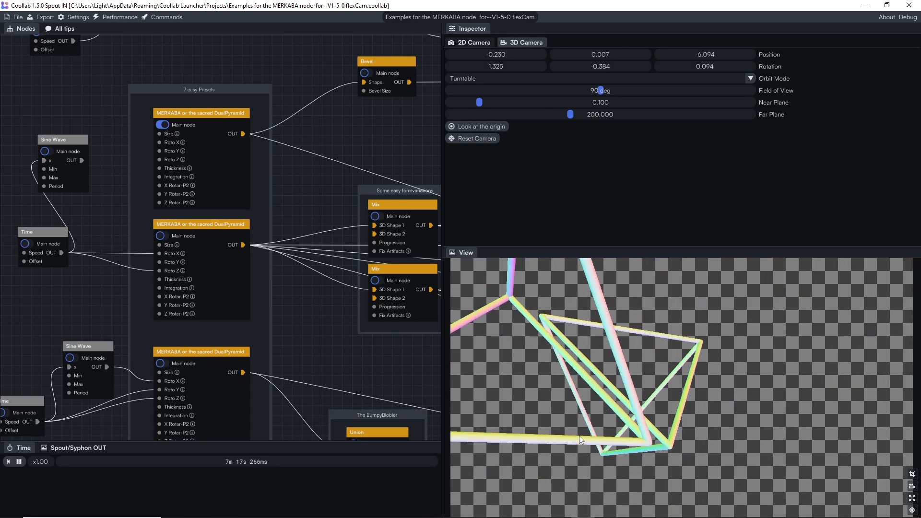
Step: Zoom the 2D camera out to 1.331 and shift the two pyramids toward the middle of the view
{"action": "left_click", "coordinate": [468, 45]}
{"action": "scroll", "coordinate": [744, 457], "scroll_direction": "up", "scroll_amount": 3}
{"action": "scroll", "coordinate": [745, 457], "scroll_direction": "down", "scroll_amount": 4}
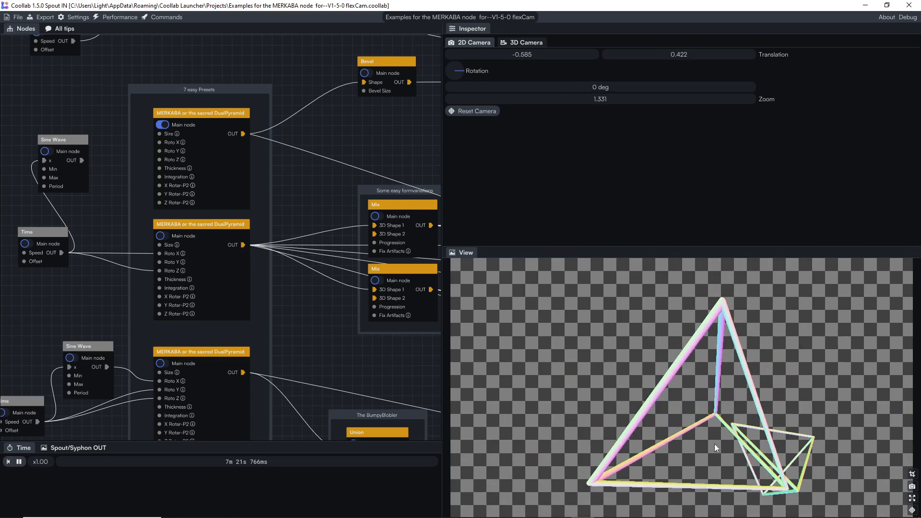
{"action": "left_click_drag", "start_coordinate": [715, 444], "coordinate": [657, 421]}
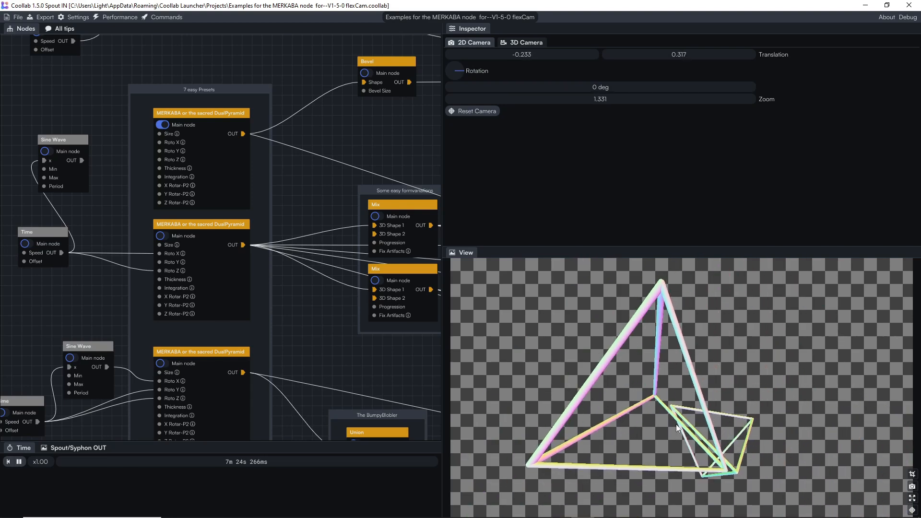
{"action": "left_click", "coordinate": [526, 44]}
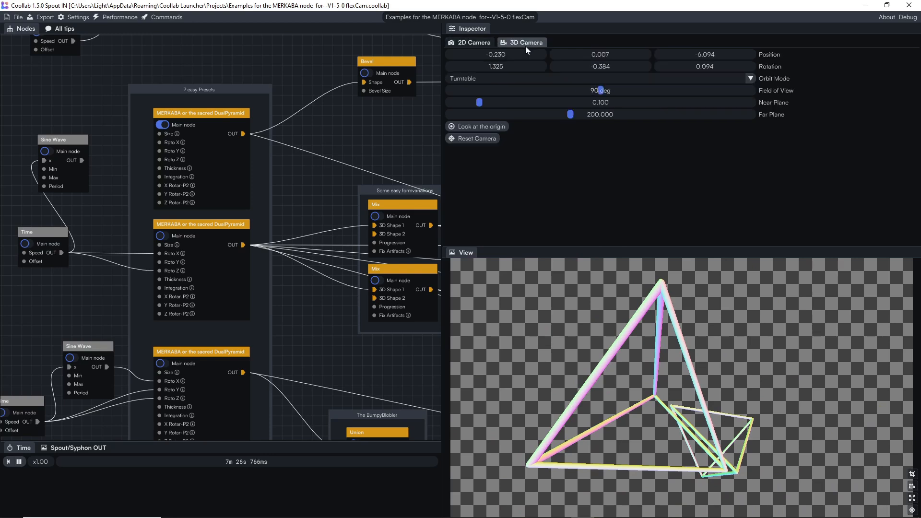
Step: Apply the Default preset to the uppermost MERKABA node
{"action": "left_click", "coordinate": [222, 118]}
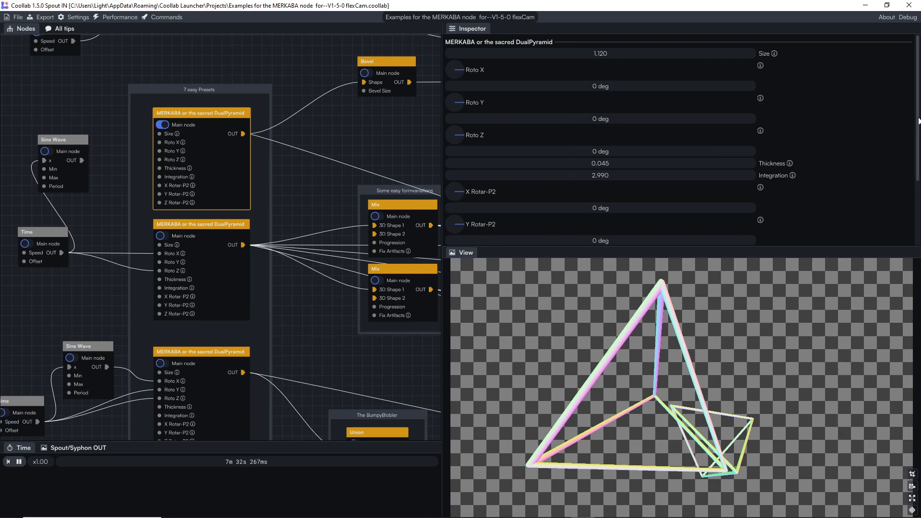
{"action": "scroll", "coordinate": [835, 187], "scroll_direction": "down", "scroll_amount": 2}
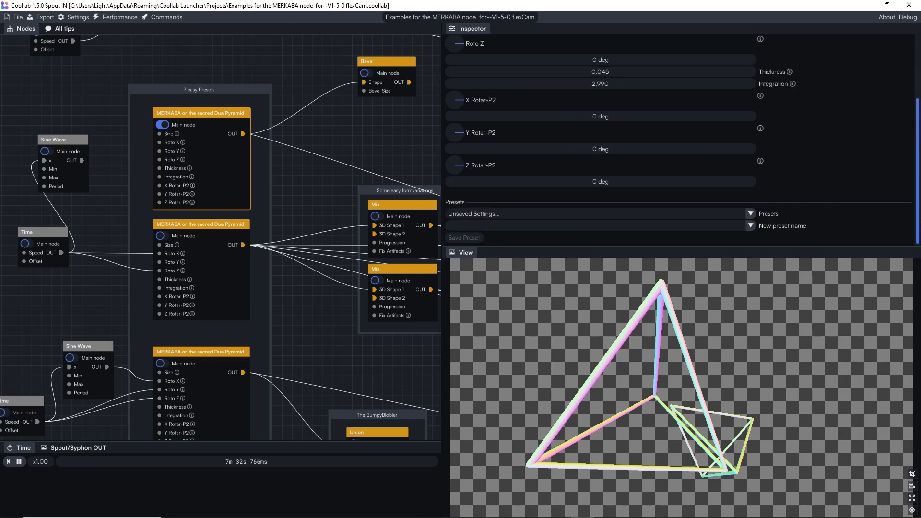
{"action": "left_click", "coordinate": [662, 213]}
{"action": "left_click", "coordinate": [642, 225]}
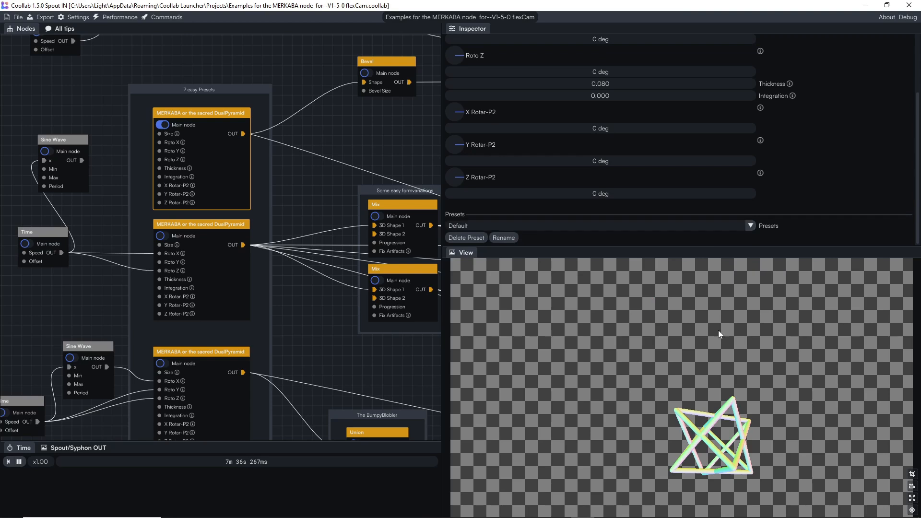
Step: Move the MERKABA shape to the middle of the view with the 2D camera, translation about 0.108 and -0.113
{"action": "left_click", "coordinate": [402, 49]}
{"action": "left_click", "coordinate": [506, 42]}
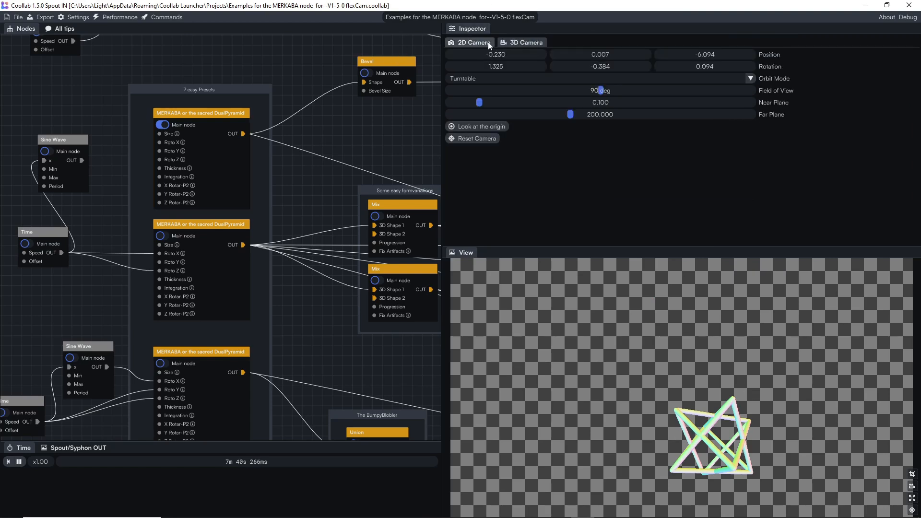
{"action": "left_click", "coordinate": [472, 42]}
{"action": "left_click_drag", "start_coordinate": [706, 402], "coordinate": [658, 357]}
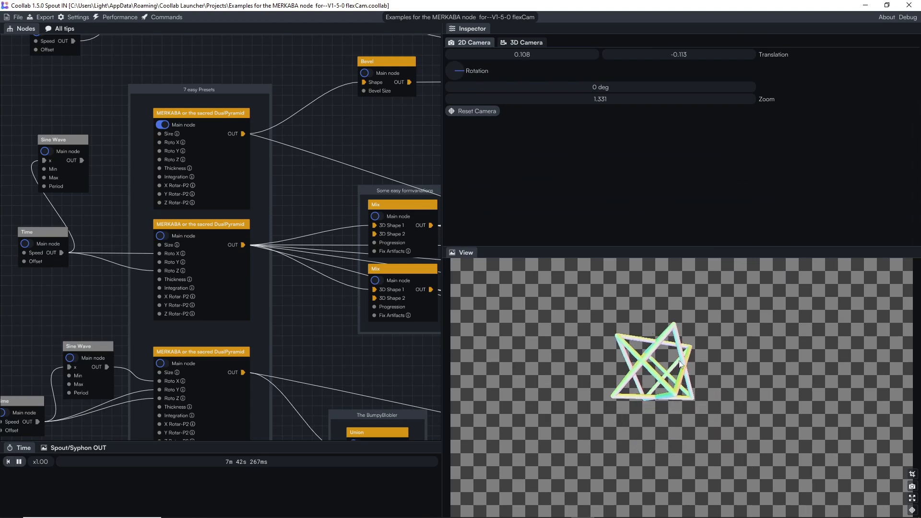
Step: Orbit the 3D camera until the MERKABA appears upright as a star seen slightly at an angle
{"action": "left_click", "coordinate": [525, 42]}
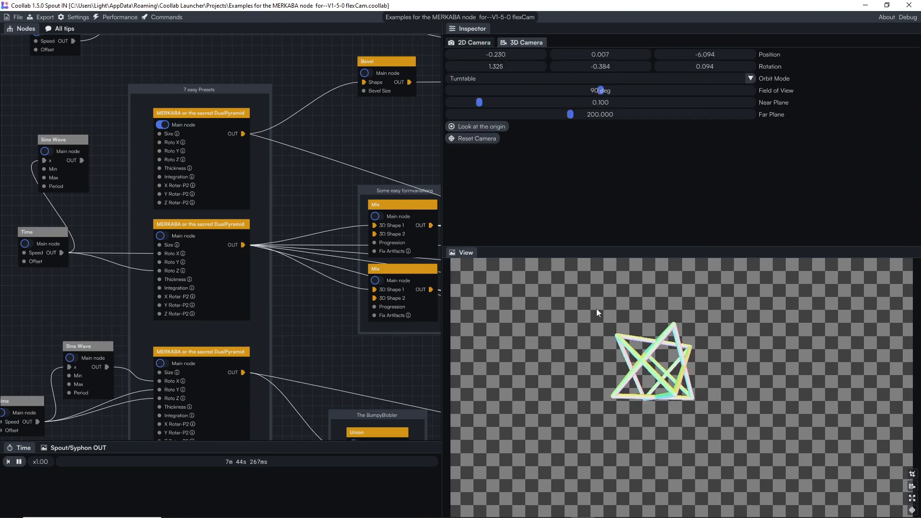
{"action": "left_click_drag", "start_coordinate": [614, 332], "coordinate": [670, 376]}
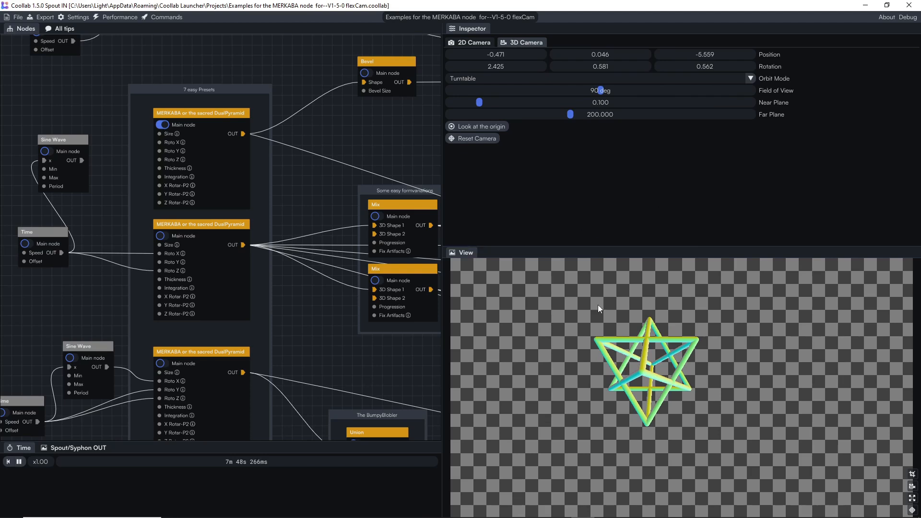
{"action": "left_click_drag", "start_coordinate": [644, 344], "coordinate": [647, 362]}
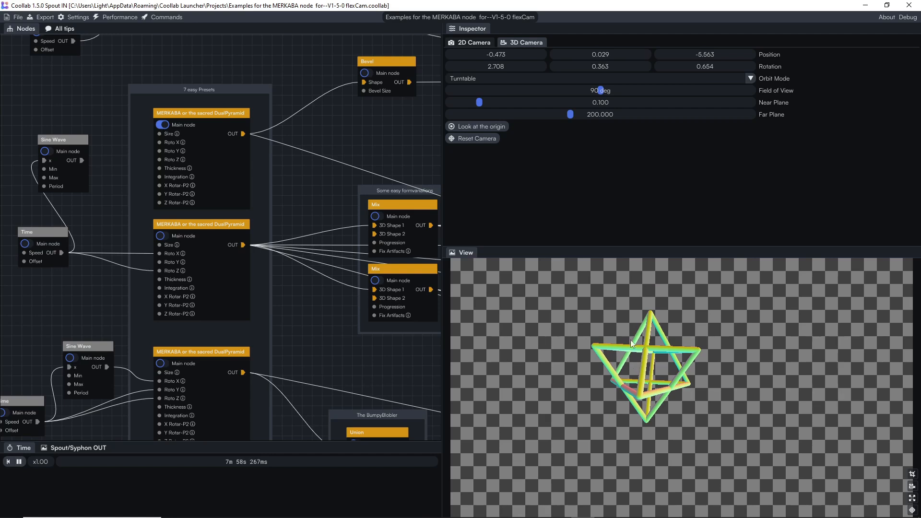
Step: Recentre the MERKABA with the 2D camera and zoom in to about 2.358
{"action": "left_click", "coordinate": [471, 44]}
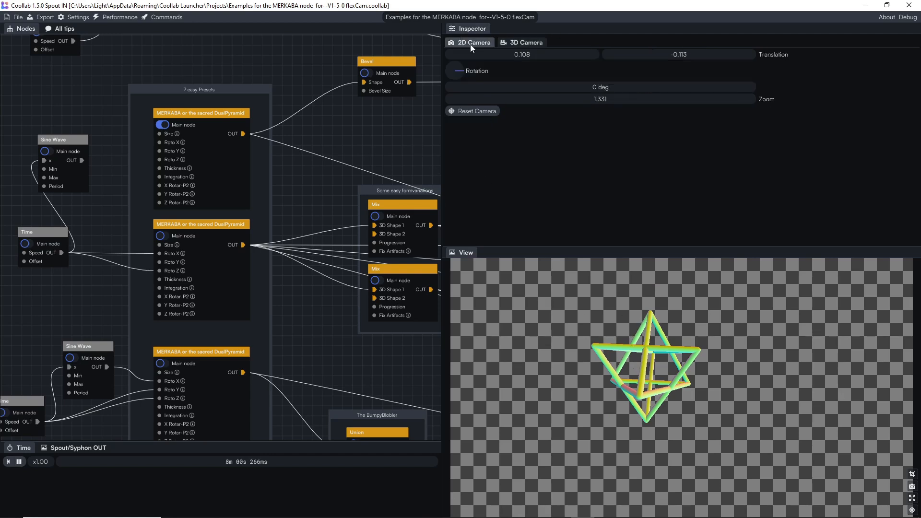
{"action": "left_click_drag", "start_coordinate": [619, 405], "coordinate": [652, 395]}
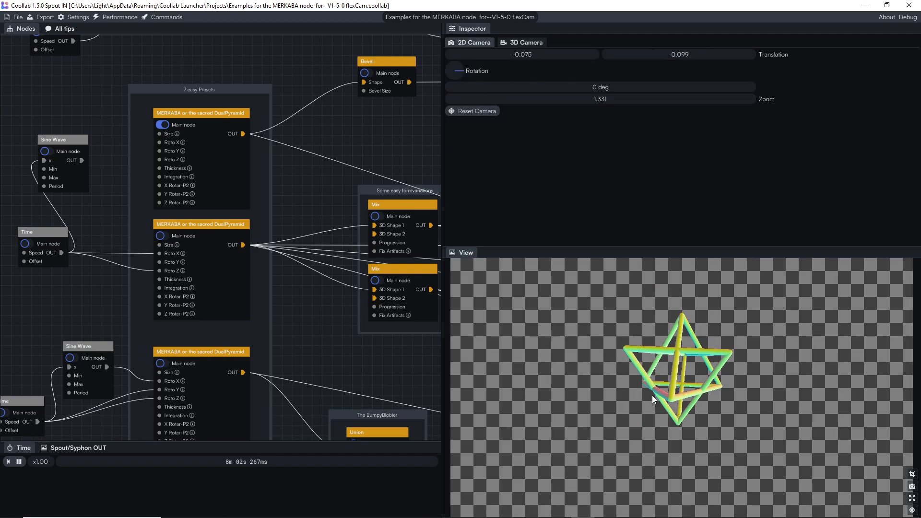
{"action": "scroll", "coordinate": [670, 401], "scroll_direction": "up", "scroll_amount": 3}
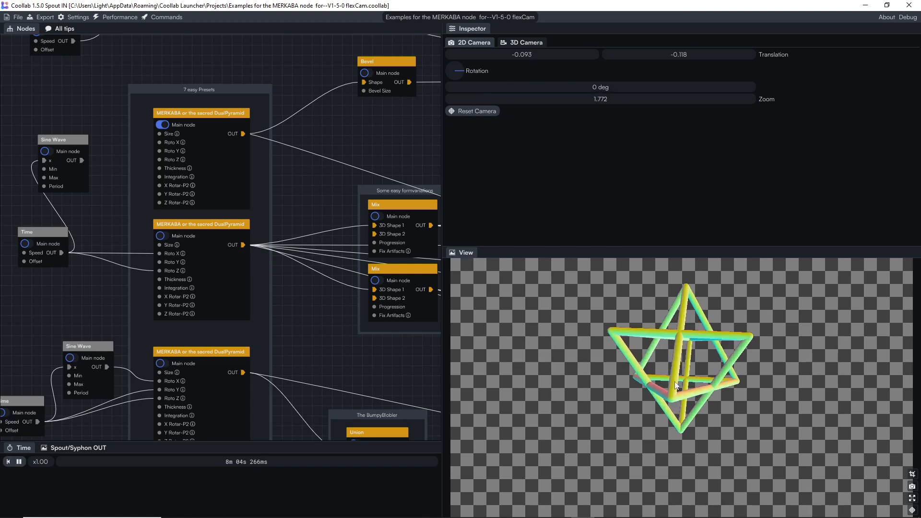
{"action": "left_click_drag", "start_coordinate": [678, 363], "coordinate": [676, 382]}
{"action": "scroll", "coordinate": [670, 395], "scroll_direction": "up", "scroll_amount": 2}
{"action": "scroll", "coordinate": [674, 381], "scroll_direction": "up", "scroll_amount": 1}
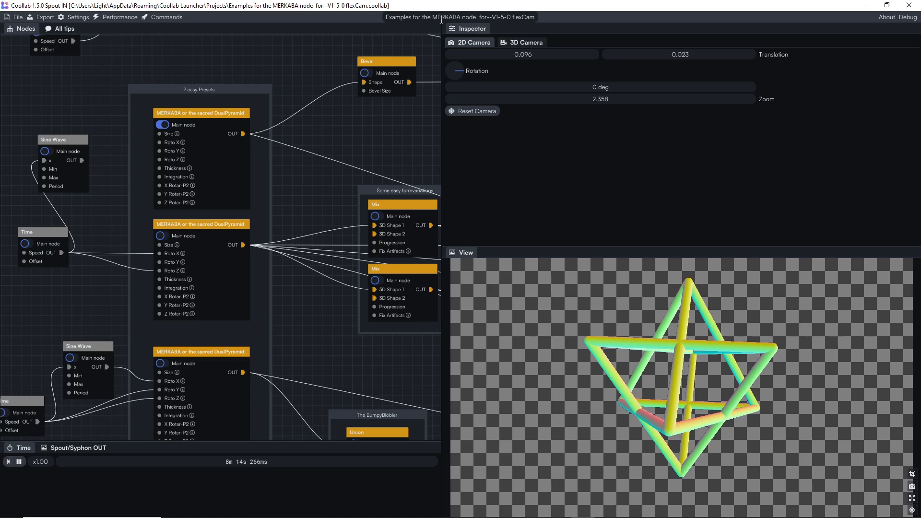
Step: Fine-tune the 3D camera's orbit around the enlarged MERKABA shape
{"action": "left_click", "coordinate": [511, 44]}
{"action": "mouse_move", "coordinate": [619, 323]}
{"action": "left_mouse_down"}
{"action": "mouse_move", "coordinate": [632, 327]}
{"action": "mouse_move", "coordinate": [623, 338]}
{"action": "left_mouse_up"}
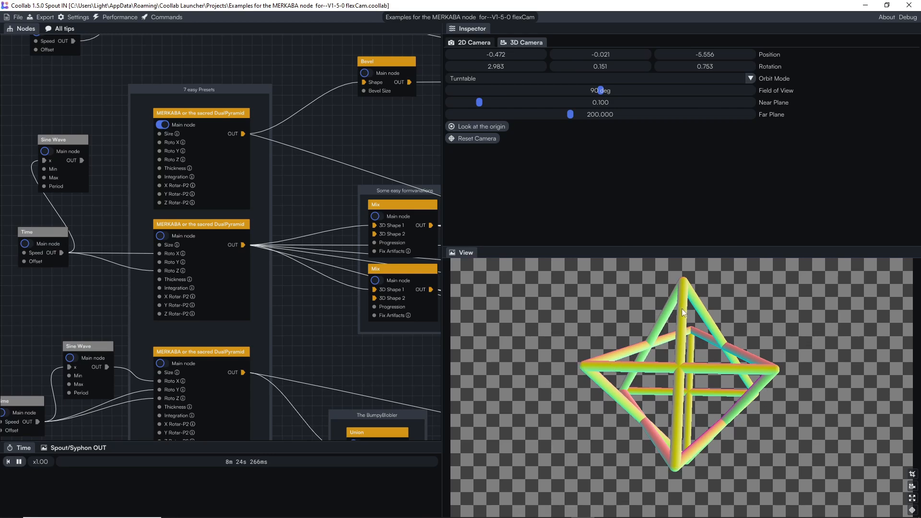
{"action": "mouse_move", "coordinate": [691, 360]}
{"action": "left_mouse_down"}
{"action": "mouse_move", "coordinate": [695, 341]}
{"action": "mouse_move", "coordinate": [696, 353]}
{"action": "left_mouse_up"}
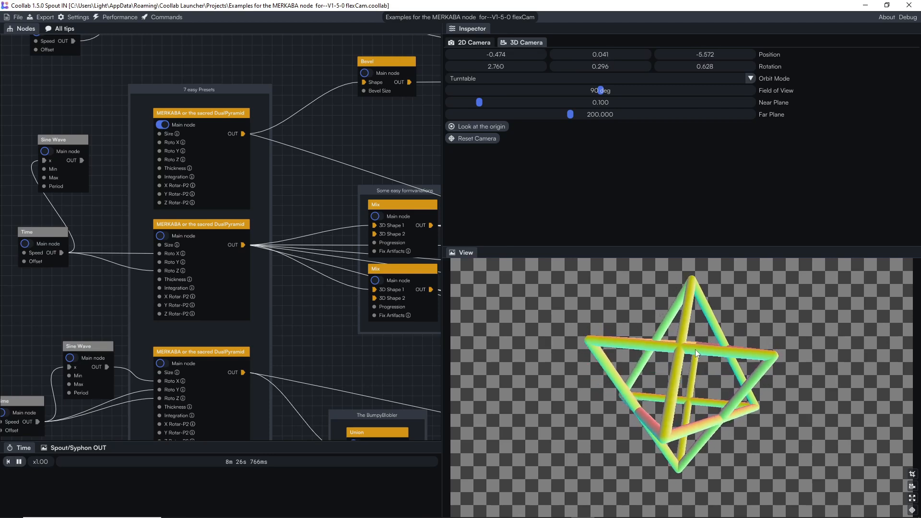
Step: Try an Integration of 0.870 on the uppermost MERKABA node and restore its Default preset
{"action": "left_click", "coordinate": [220, 110]}
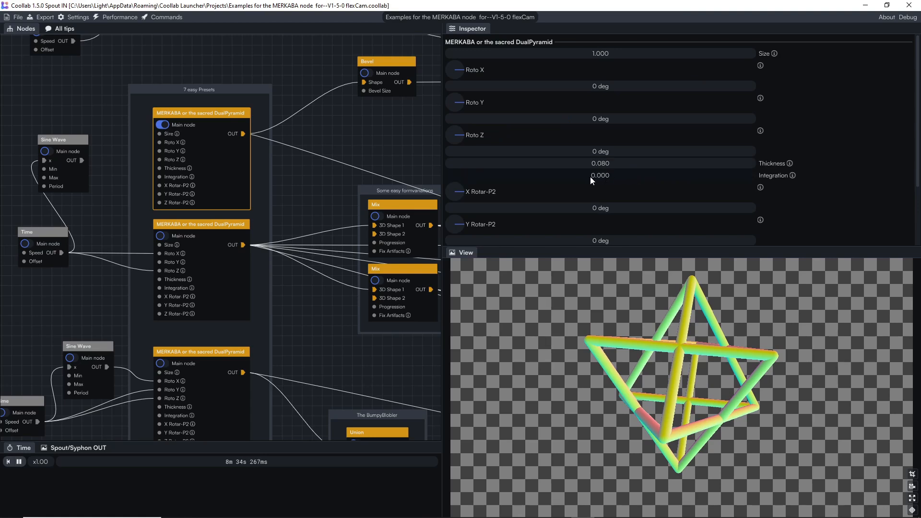
{"action": "left_click_drag", "start_coordinate": [600, 175], "coordinate": [641, 175]}
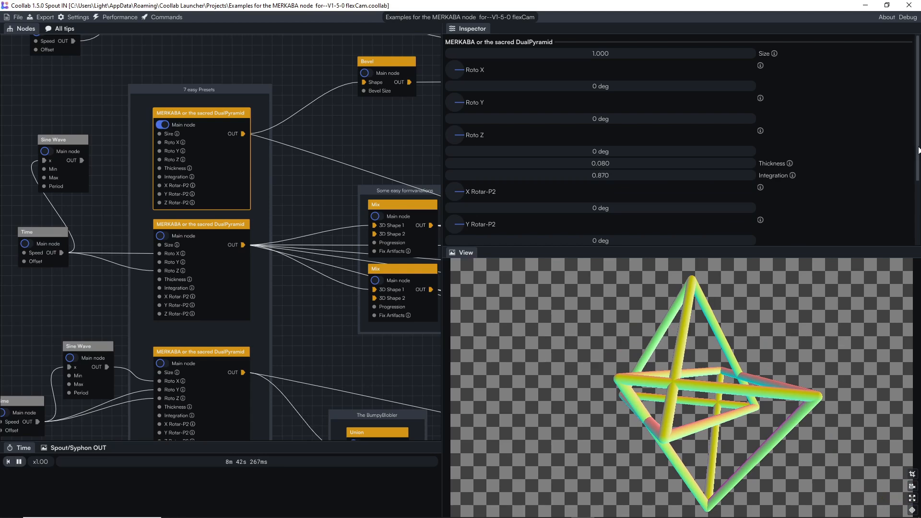
{"action": "scroll", "coordinate": [651, 210], "scroll_direction": "down", "scroll_amount": 3}
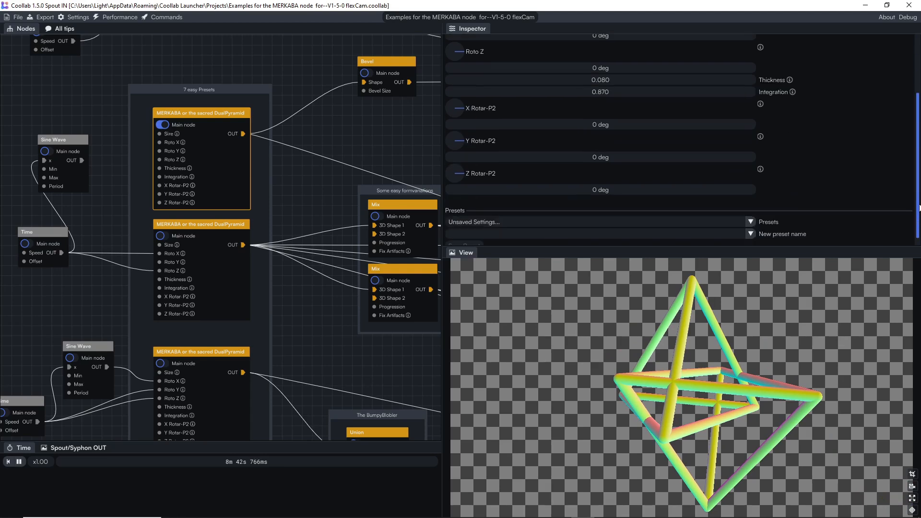
{"action": "left_click", "coordinate": [618, 223]}
{"action": "left_click", "coordinate": [604, 231]}
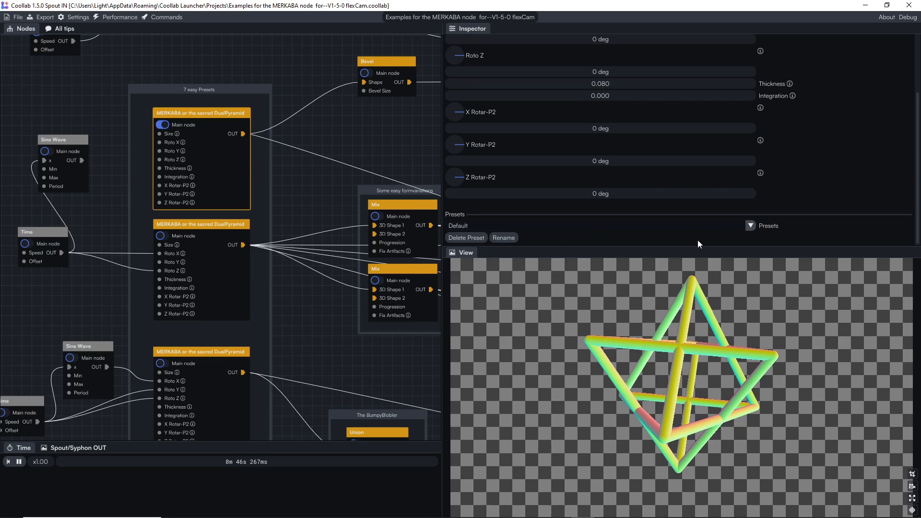
{"action": "left_click", "coordinate": [714, 228]}
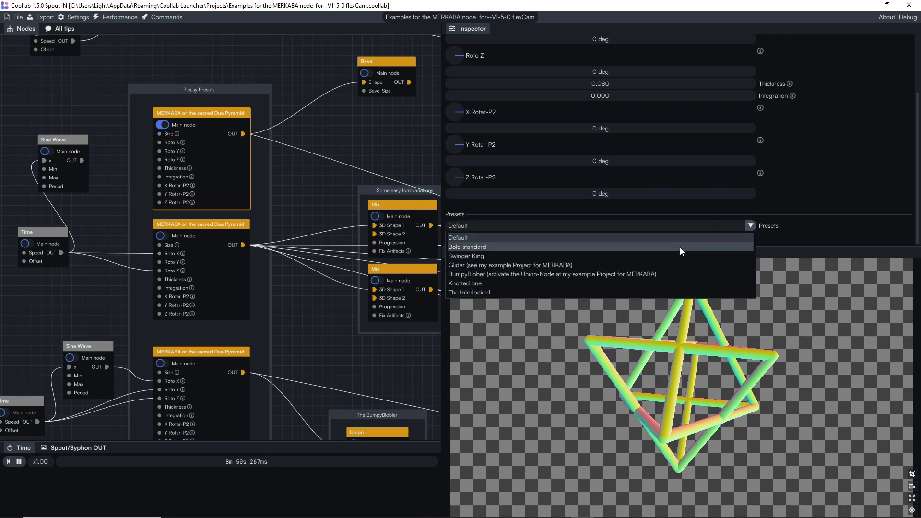
{"action": "left_click", "coordinate": [861, 178]}
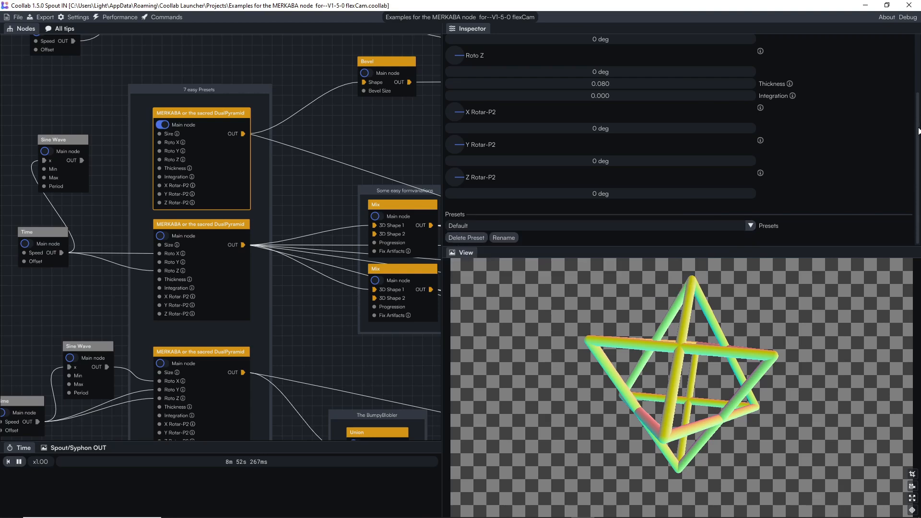
Step: Set the uppermost MERKABA node's Size to 0.680 and its Roto X rotation to 356 deg
{"action": "scroll", "coordinate": [918, 139], "scroll_direction": "up", "scroll_amount": 4}
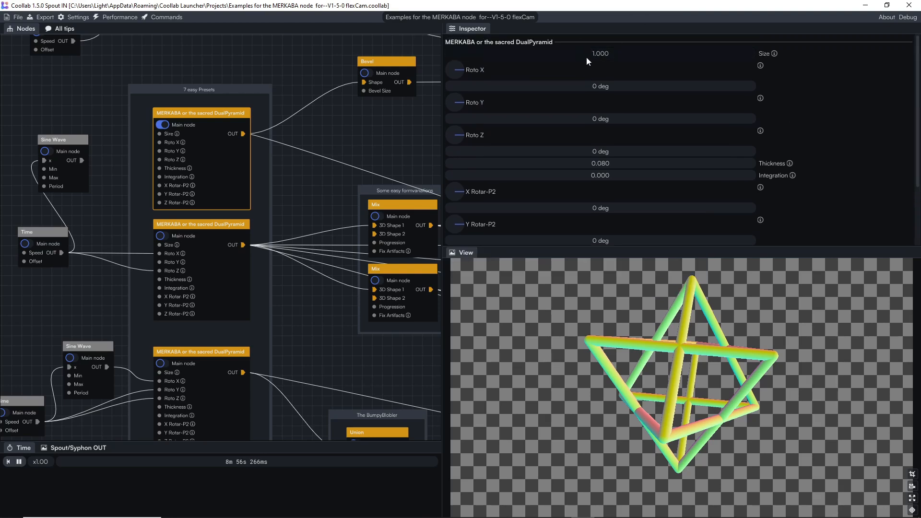
{"action": "mouse_move", "coordinate": [600, 54]}
{"action": "left_mouse_down"}
{"action": "mouse_move", "coordinate": [635, 53]}
{"action": "mouse_move", "coordinate": [584, 53]}
{"action": "left_mouse_up"}
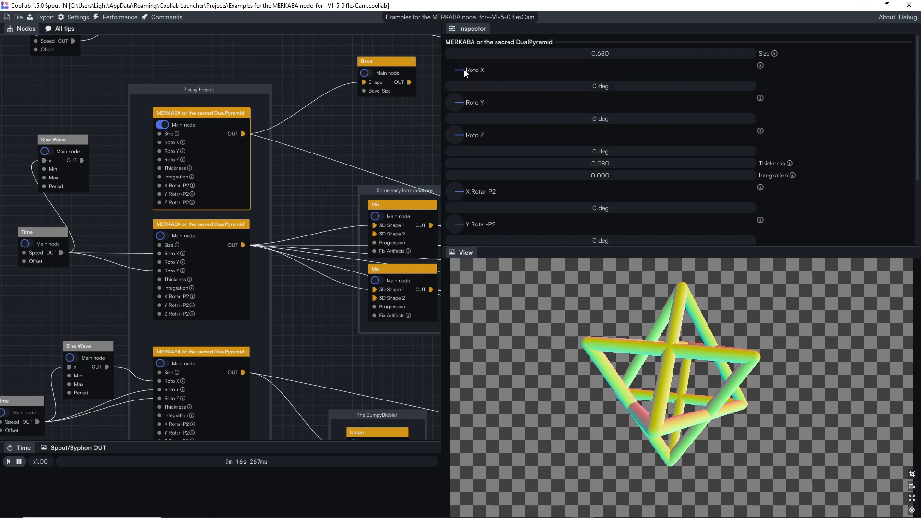
{"action": "mouse_move", "coordinate": [464, 70]}
{"action": "left_mouse_down"}
{"action": "mouse_move", "coordinate": [458, 83]}
{"action": "mouse_move", "coordinate": [418, 77]}
{"action": "mouse_move", "coordinate": [427, 45]}
{"action": "mouse_move", "coordinate": [476, 51]}
{"action": "mouse_move", "coordinate": [477, 73]}
{"action": "left_mouse_up"}
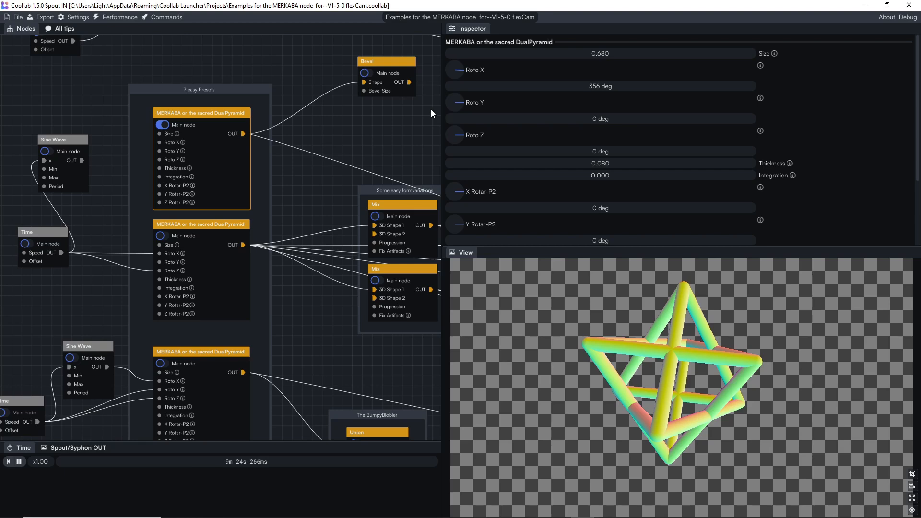
Step: Set the uppermost MERKABA node's Roto Y to 195 deg and Thickness to 0.050, trying Roto Z at 315 deg before returning it to 0
{"action": "left_click_drag", "start_coordinate": [463, 99], "coordinate": [425, 110]}
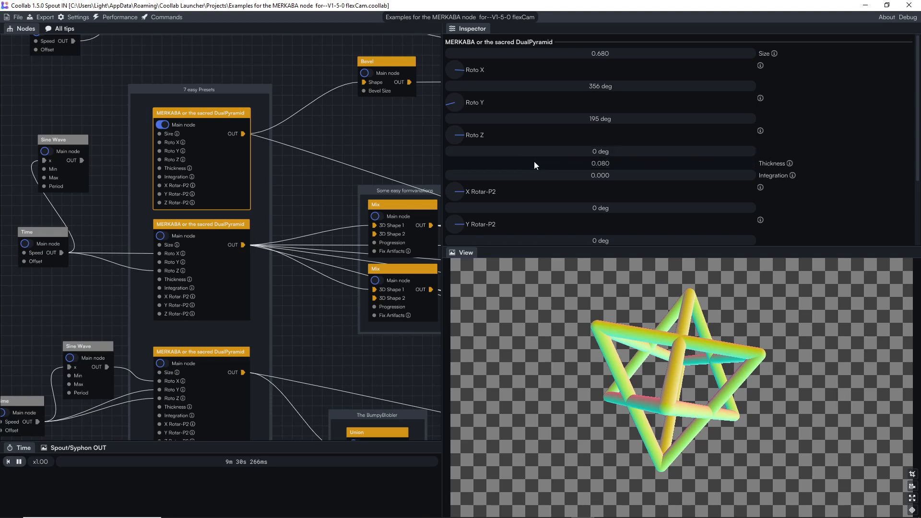
{"action": "left_click_drag", "start_coordinate": [528, 152], "coordinate": [597, 164]}
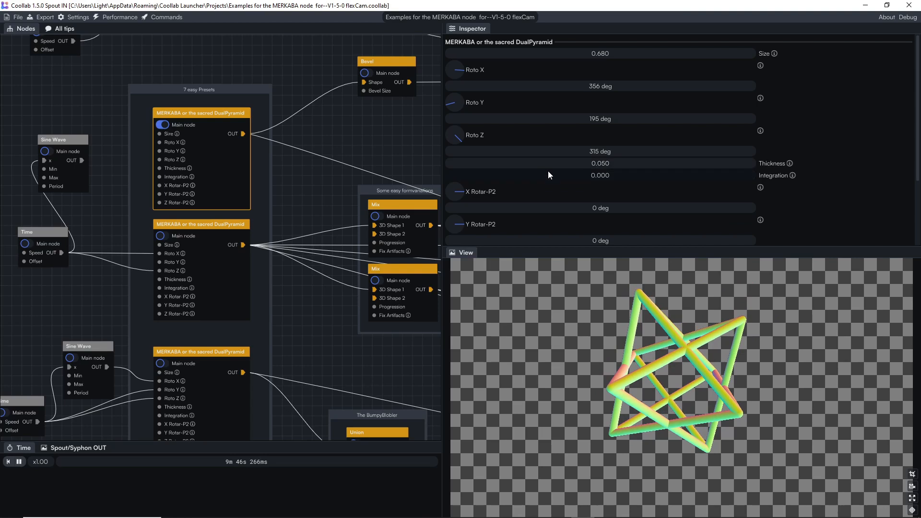
{"action": "left_click_drag", "start_coordinate": [591, 152], "coordinate": [605, 152]}
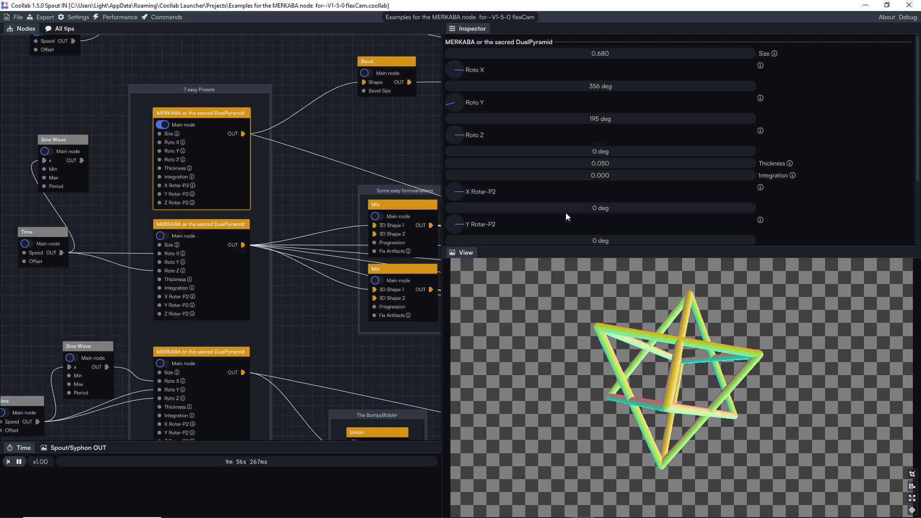
Step: Set the second pyramid's rotations to 6 deg for X Rotar-P2, 121 deg for Y Rotar-P2 and 35 deg for Z Rotar-P2
{"action": "left_click_drag", "start_coordinate": [461, 192], "coordinate": [459, 214]}
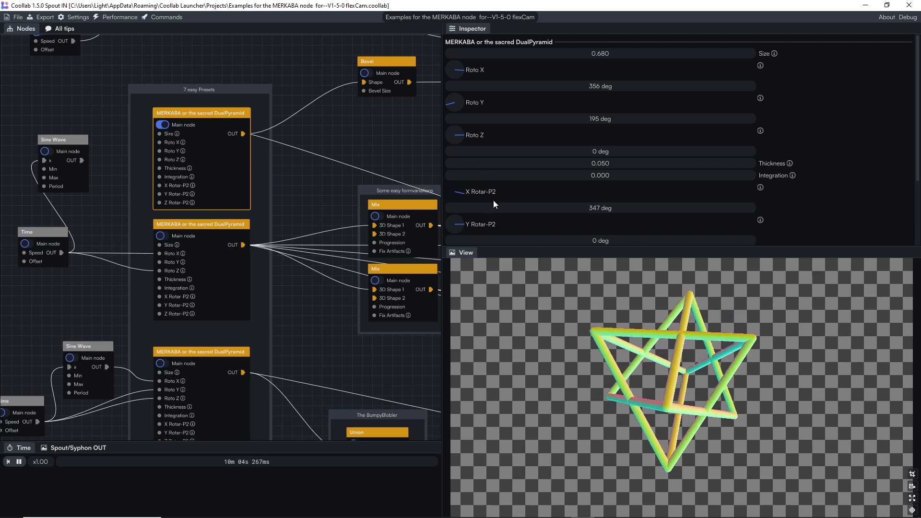
{"action": "left_click_drag", "start_coordinate": [493, 200], "coordinate": [493, 187]}
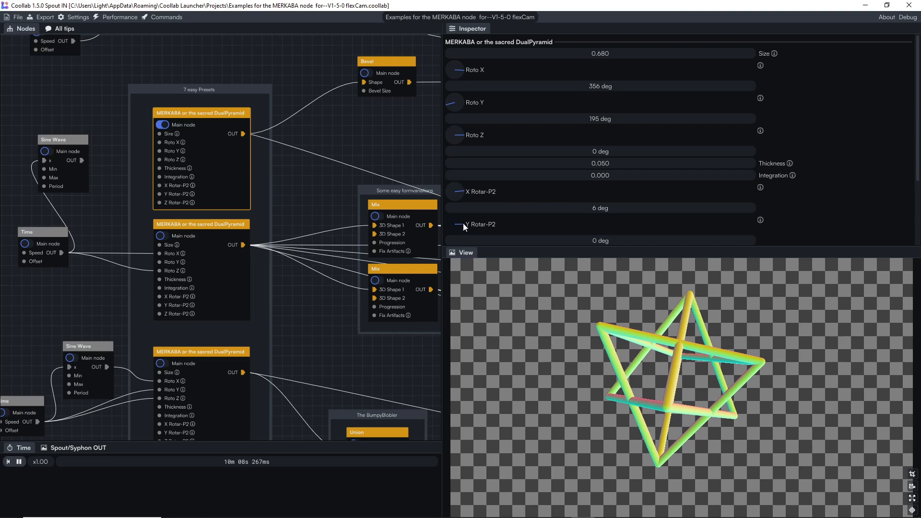
{"action": "left_click_drag", "start_coordinate": [462, 225], "coordinate": [439, 215]}
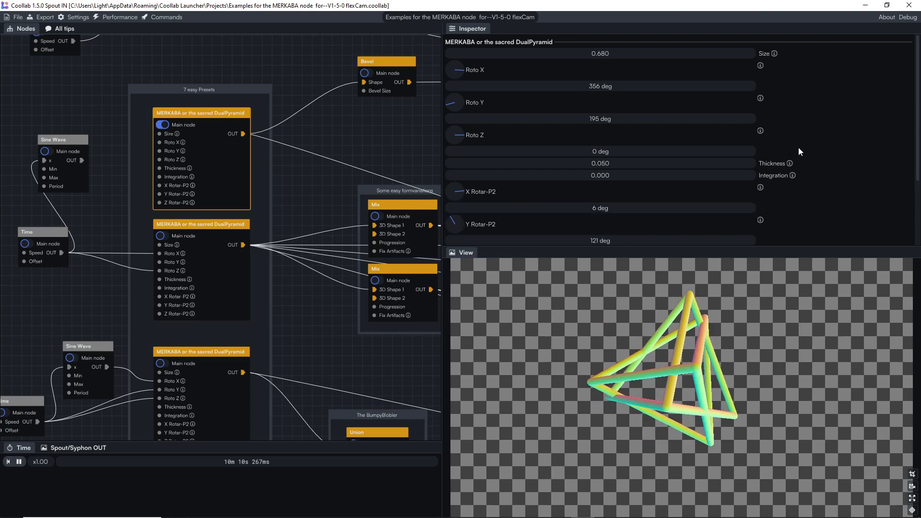
{"action": "left_click_drag", "start_coordinate": [916, 171], "coordinate": [917, 220]}
{"action": "left_click_drag", "start_coordinate": [463, 186], "coordinate": [468, 168]}
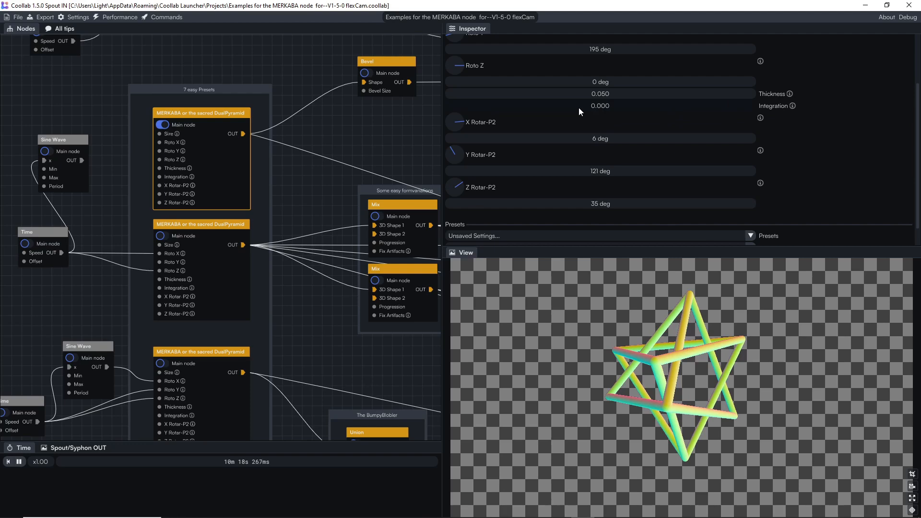
Step: Try an Integration of -0.120 on the uppermost MERKABA node and reapply its Default preset
{"action": "left_click_drag", "start_coordinate": [600, 105], "coordinate": [569, 105]}
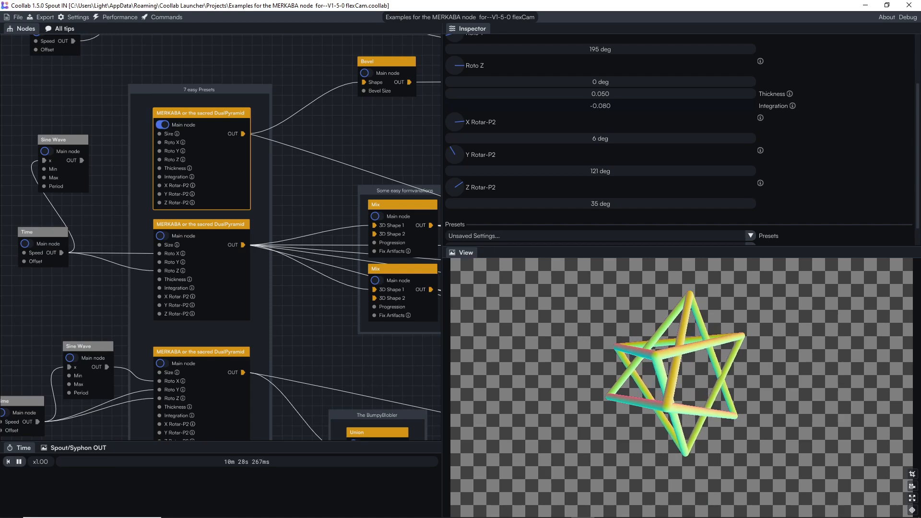
{"action": "left_click_drag", "start_coordinate": [603, 105], "coordinate": [544, 105]}
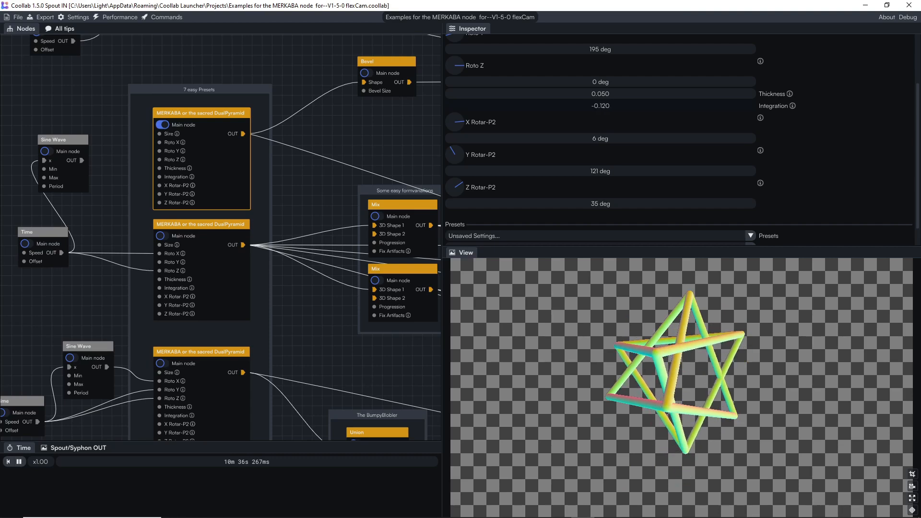
{"action": "left_click", "coordinate": [750, 236]}
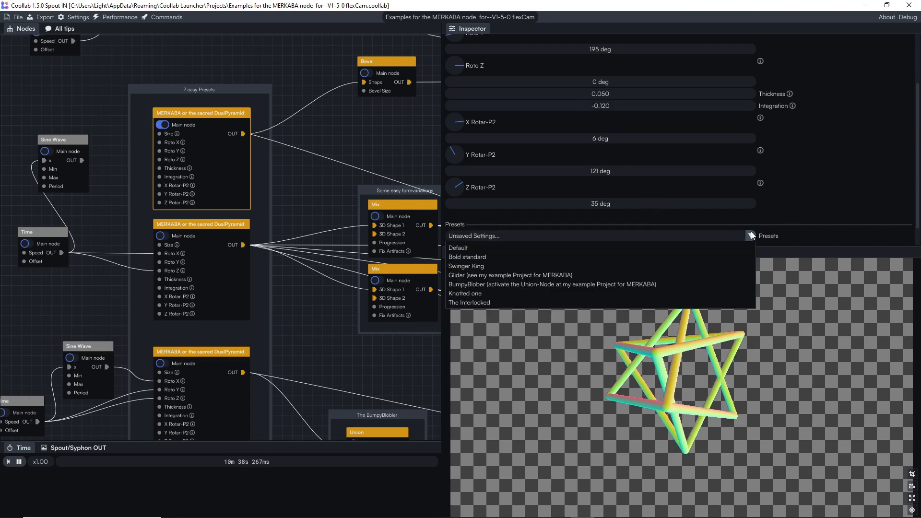
{"action": "left_click", "coordinate": [634, 247]}
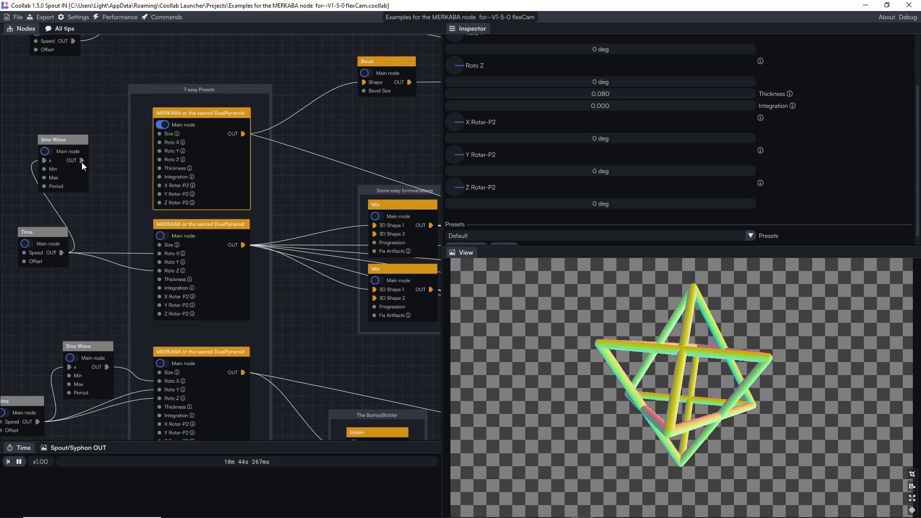
Step: Connect the Time node's output to Roto X and Roto Z of the uppermost MERKABA node and narrow the node graph area
{"action": "left_click_drag", "start_coordinate": [61, 253], "coordinate": [158, 144]}
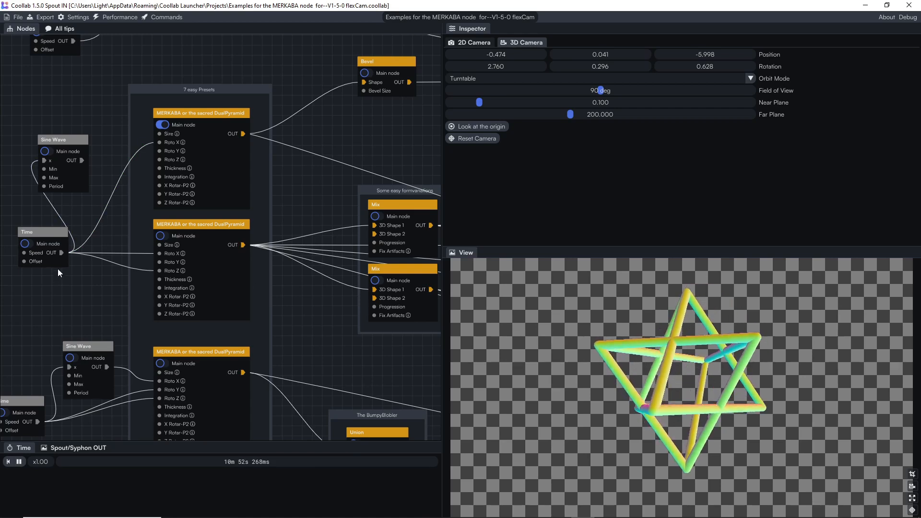
{"action": "left_click_drag", "start_coordinate": [62, 252], "coordinate": [169, 159]}
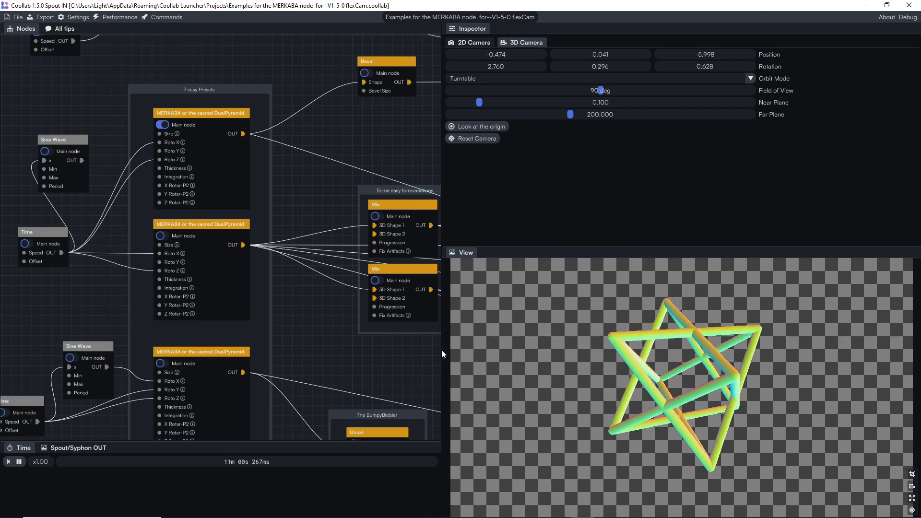
{"action": "left_click_drag", "start_coordinate": [442, 342], "coordinate": [348, 341]}
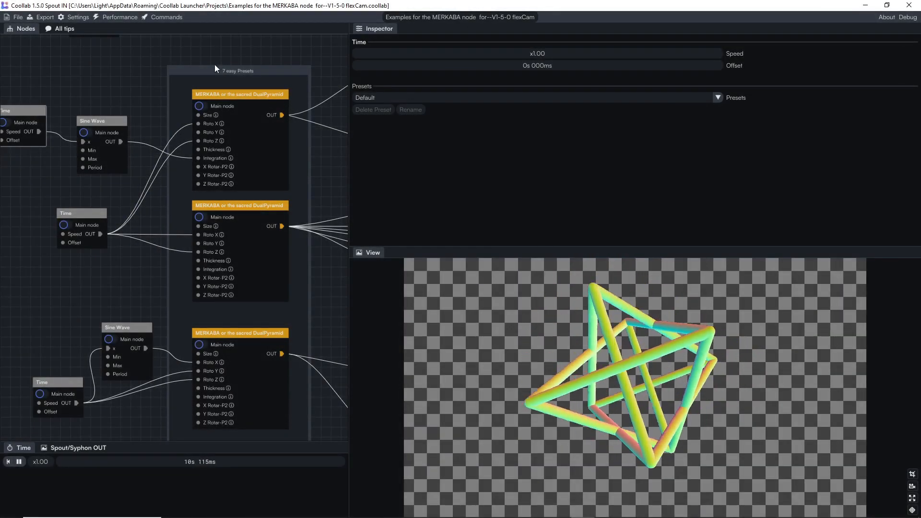
Step: Set the uppermost MERKABA node's Thickness to 0.610
{"action": "left_click", "coordinate": [227, 95]}
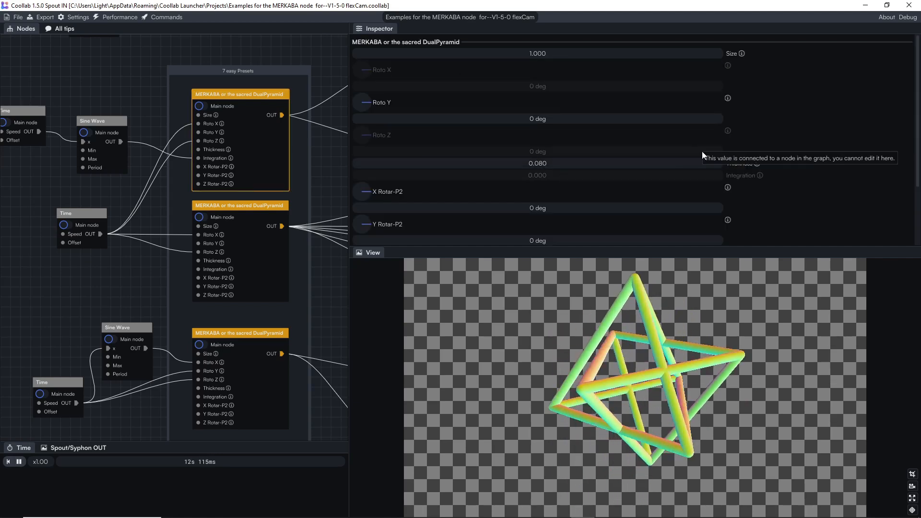
{"action": "left_click_drag", "start_coordinate": [540, 168], "coordinate": [590, 168]}
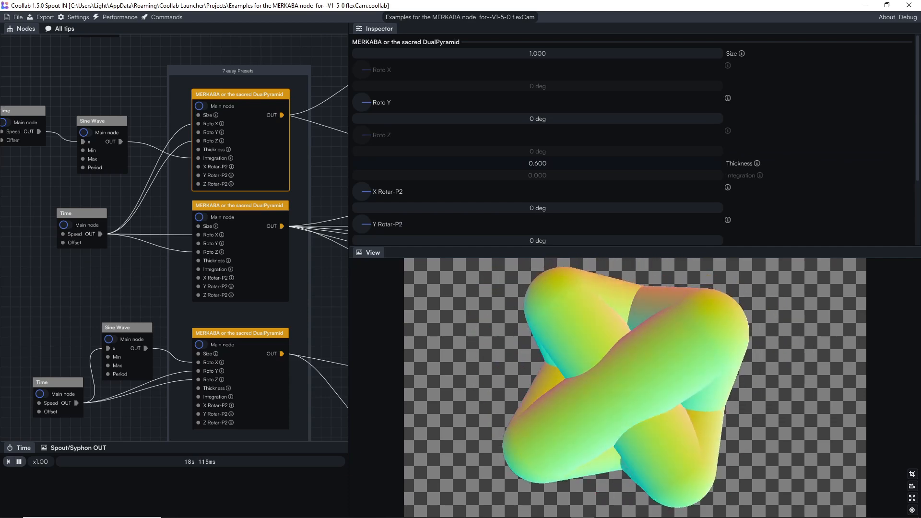
{"action": "left_click_drag", "start_coordinate": [590, 168], "coordinate": [590, 168]}
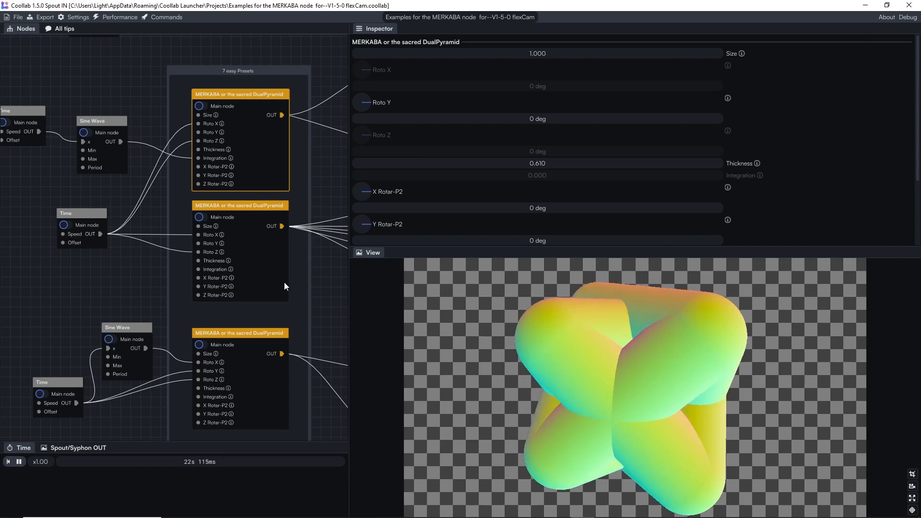
Step: Make the Union node in the BumpyBlobler group the main node
{"action": "left_click_drag", "start_coordinate": [321, 280], "coordinate": [299, 177]}
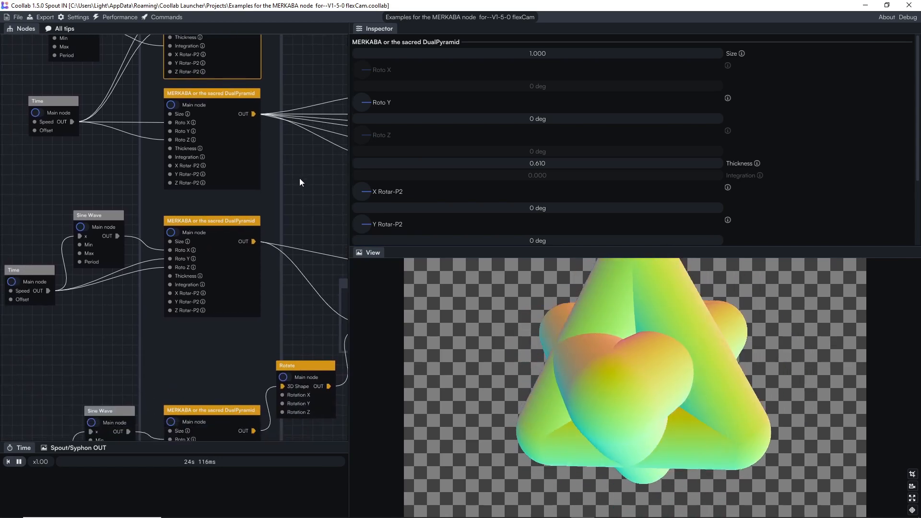
{"action": "mouse_move", "coordinate": [251, 324]}
{"action": "left_mouse_down"}
{"action": "mouse_move", "coordinate": [141, 270]}
{"action": "mouse_move", "coordinate": [143, 256]}
{"action": "left_mouse_up"}
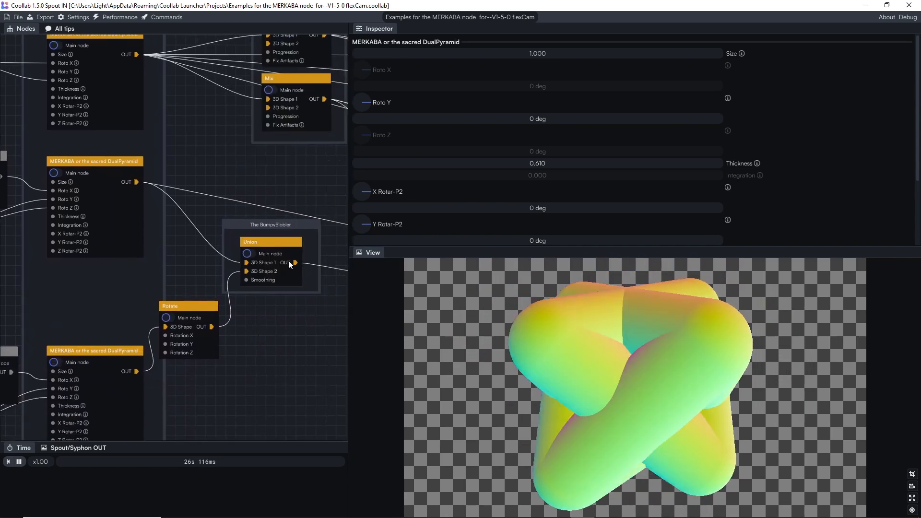
{"action": "mouse_move", "coordinate": [306, 309]}
{"action": "left_mouse_down"}
{"action": "mouse_move", "coordinate": [184, 294]}
{"action": "mouse_move", "coordinate": [239, 273]}
{"action": "left_mouse_up"}
{"action": "left_click", "coordinate": [180, 221]}
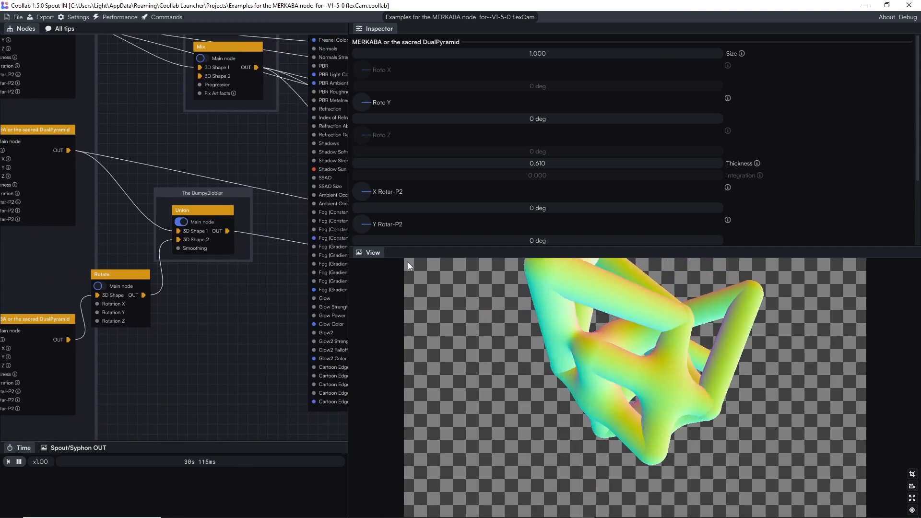
Step: Bring up the 2D camera settings and adjust the framing of the BumpyBlobler shape in the view
{"action": "left_click", "coordinate": [277, 166]}
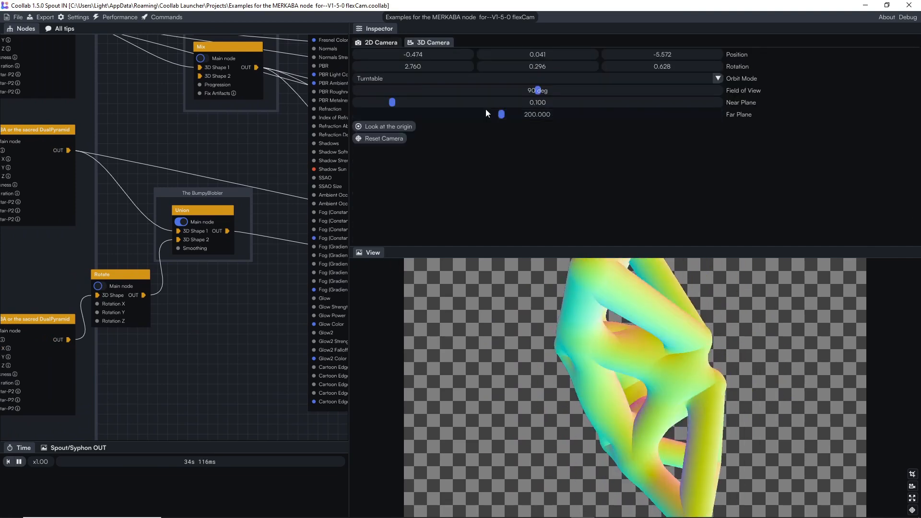
{"action": "left_click", "coordinate": [373, 43]}
{"action": "left_click_drag", "start_coordinate": [546, 295], "coordinate": [528, 311]}
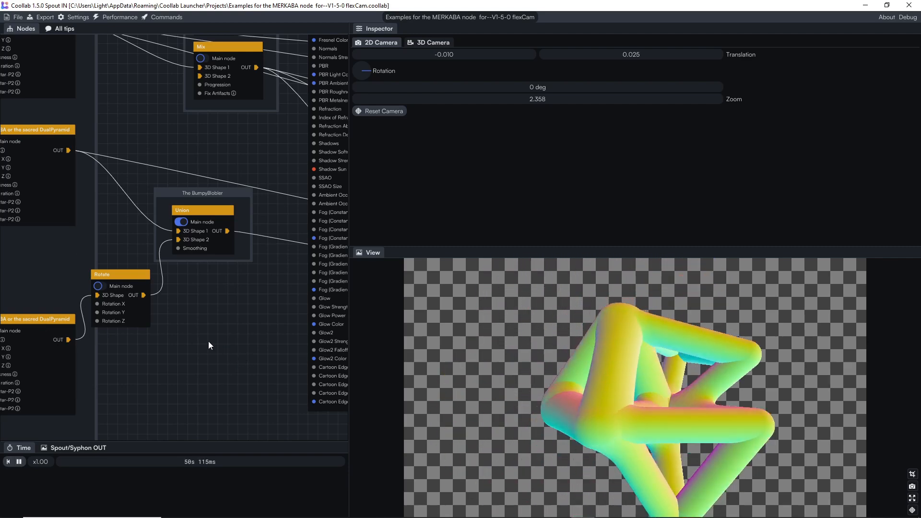
Step: Make the MERKABA node feeding the Union's 3D Shape 1 the main node and show its parameters
{"action": "left_click_drag", "start_coordinate": [208, 341], "coordinate": [393, 517]}
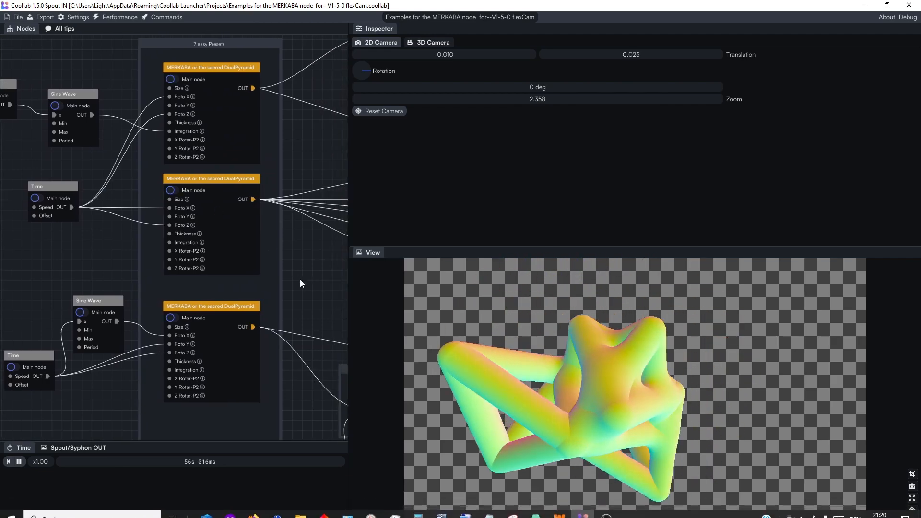
{"action": "left_click_drag", "start_coordinate": [300, 279], "coordinate": [238, 181]}
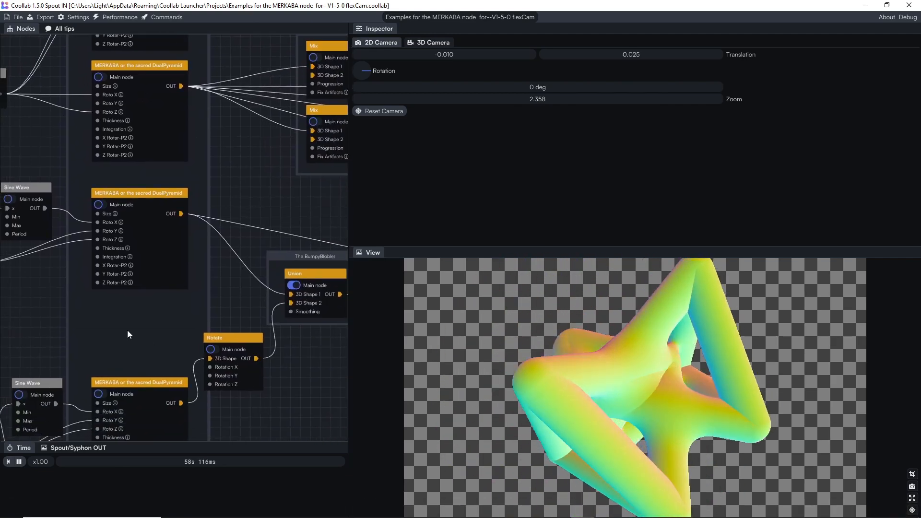
{"action": "left_click_drag", "start_coordinate": [128, 330], "coordinate": [127, 290]}
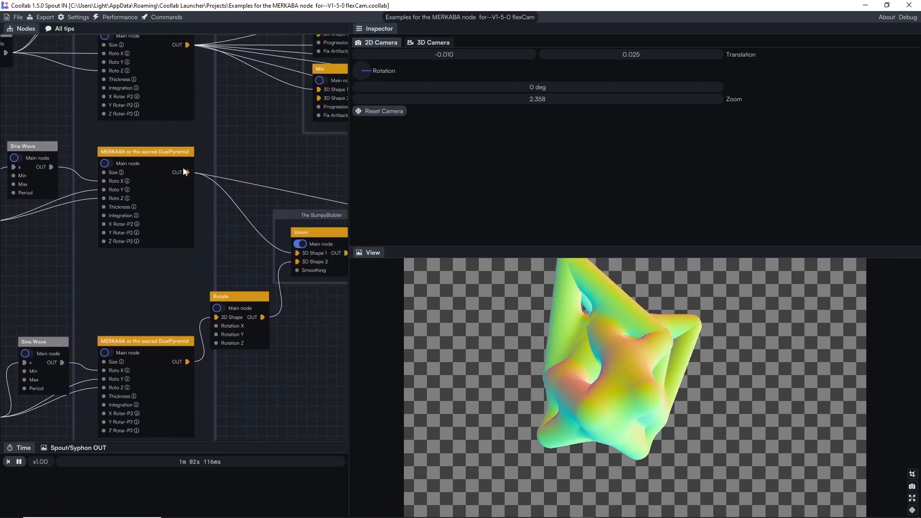
{"action": "left_click", "coordinate": [107, 162]}
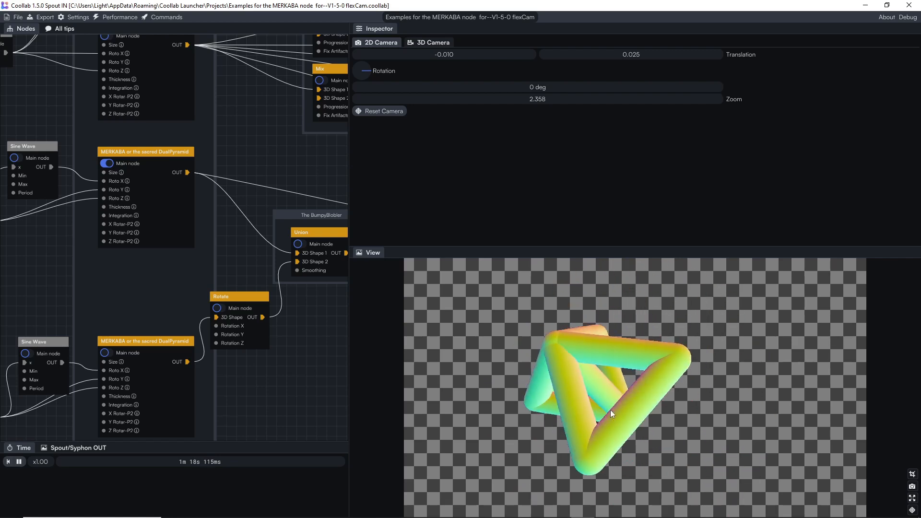
{"action": "mouse_move", "coordinate": [126, 166]}
{"action": "left_mouse_down"}
{"action": "mouse_move", "coordinate": [108, 173]}
{"action": "mouse_move", "coordinate": [122, 159]}
{"action": "left_mouse_up"}
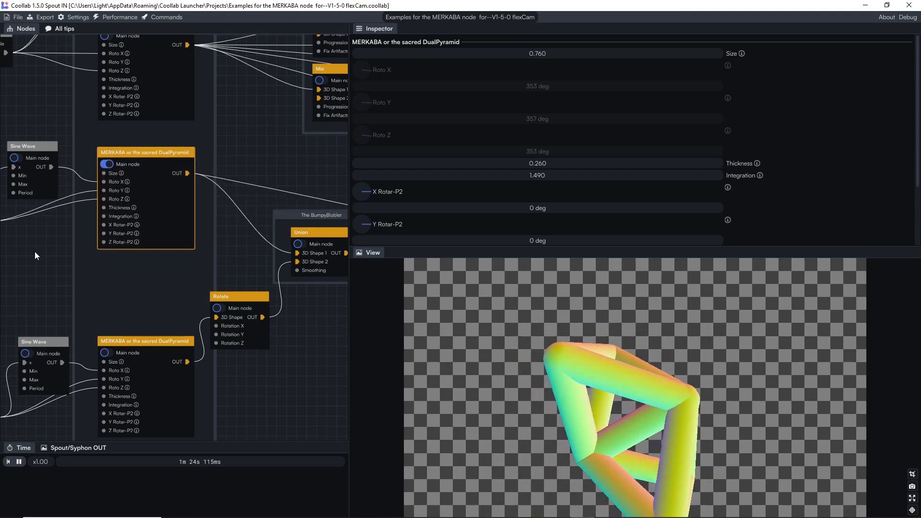
Step: Make the 3D-Wave node above the 7 easy Presets group the main node
{"action": "left_click_drag", "start_coordinate": [34, 251], "coordinate": [131, 267]}
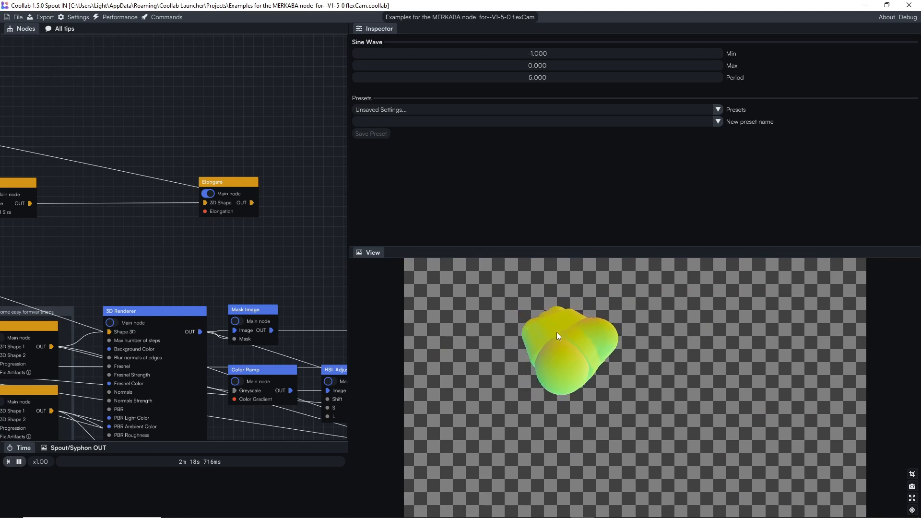
{"action": "left_click_drag", "start_coordinate": [101, 270], "coordinate": [241, 261]}
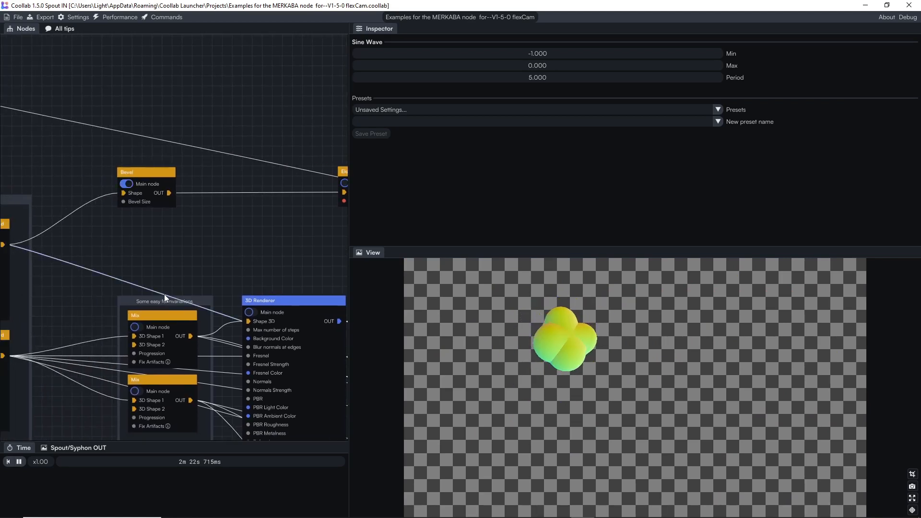
{"action": "left_click_drag", "start_coordinate": [165, 294], "coordinate": [326, 324]}
{"action": "left_click", "coordinate": [326, 324]}
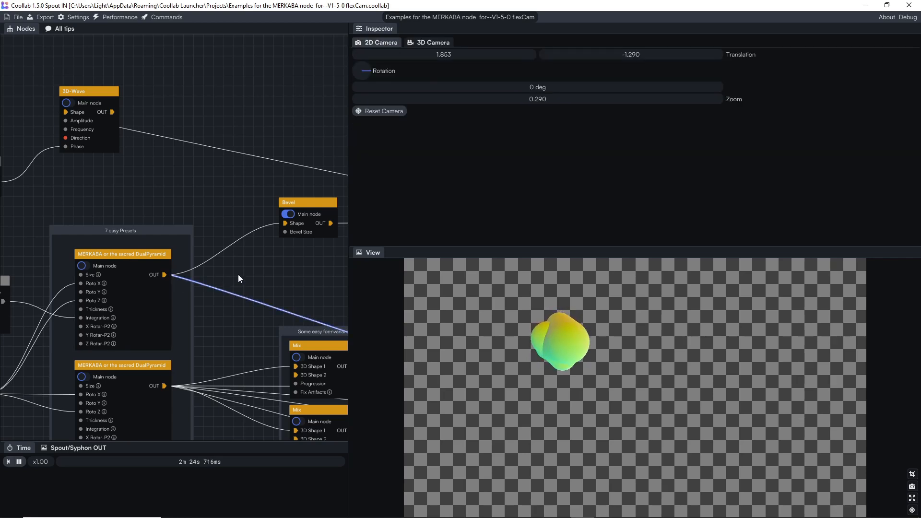
{"action": "left_click_drag", "start_coordinate": [238, 275], "coordinate": [290, 280]}
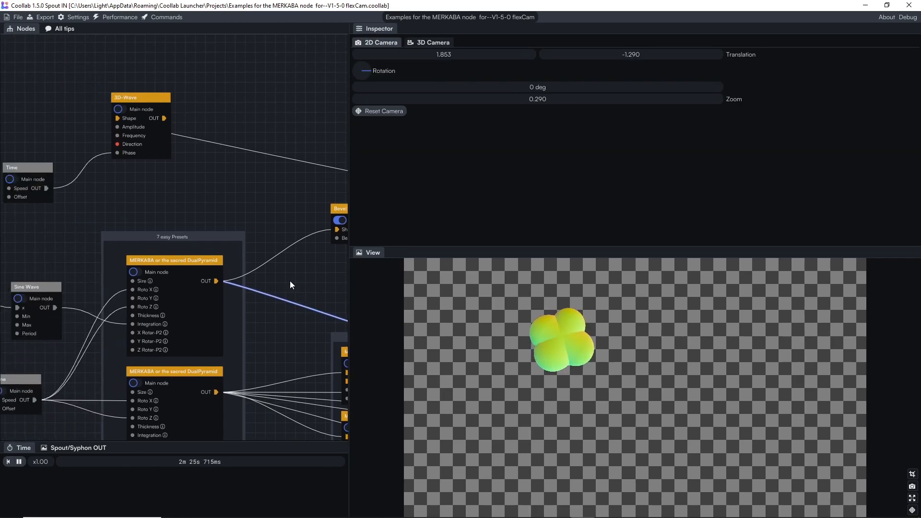
{"action": "left_click", "coordinate": [119, 109]}
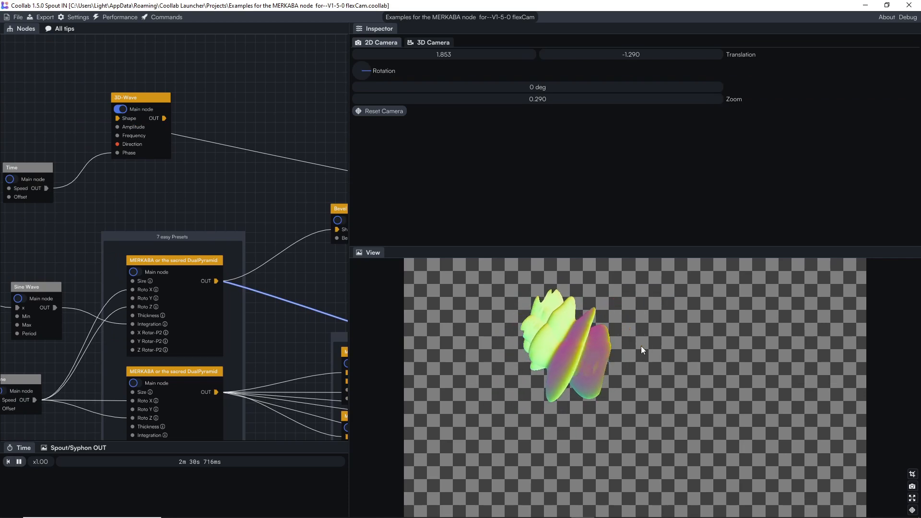
Step: Zoom the 2D camera to about 0.564 and orbit the 3D camera around the waved MERKABA shape
{"action": "scroll", "coordinate": [569, 376], "scroll_direction": "up", "scroll_amount": 5}
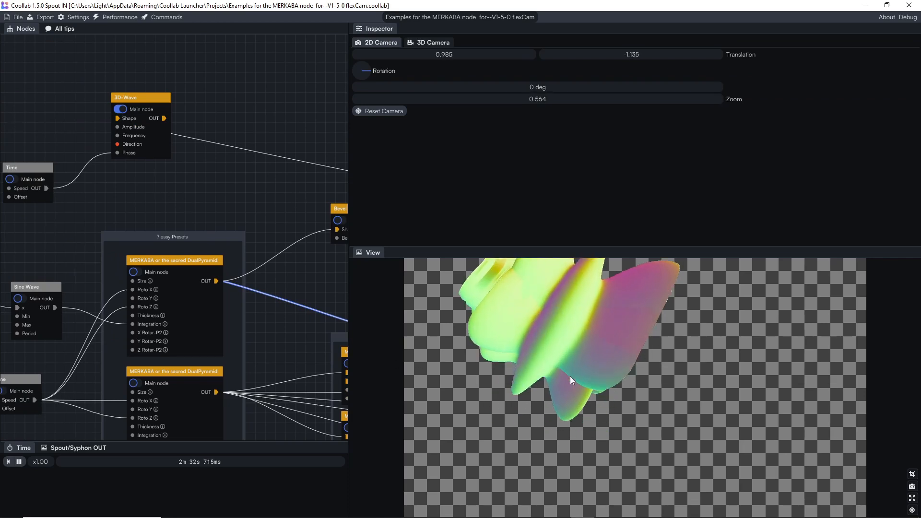
{"action": "left_click", "coordinate": [422, 44]}
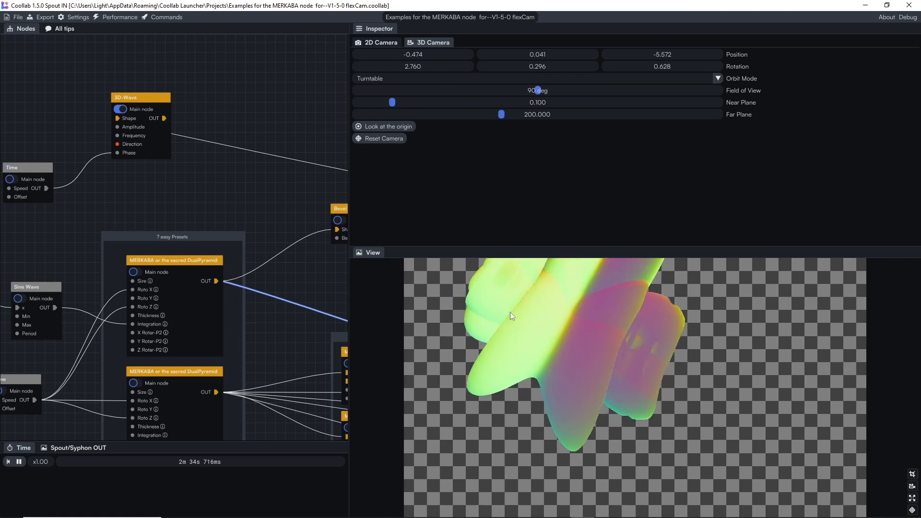
{"action": "left_click_drag", "start_coordinate": [510, 312], "coordinate": [550, 382]}
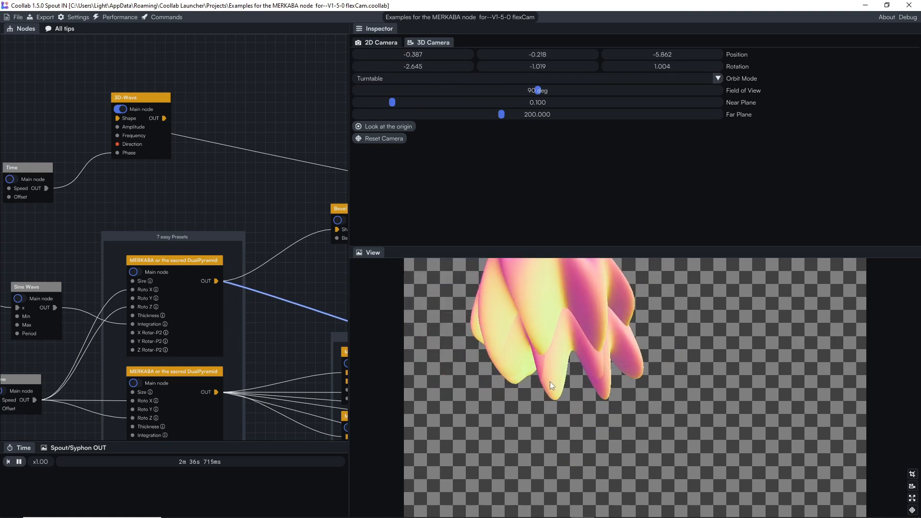
Step: Reframe the waved shape with the 2D camera to a translation of about 0.135, 0.107 and show the 3D-Wave node's parameters
{"action": "left_click", "coordinate": [380, 42]}
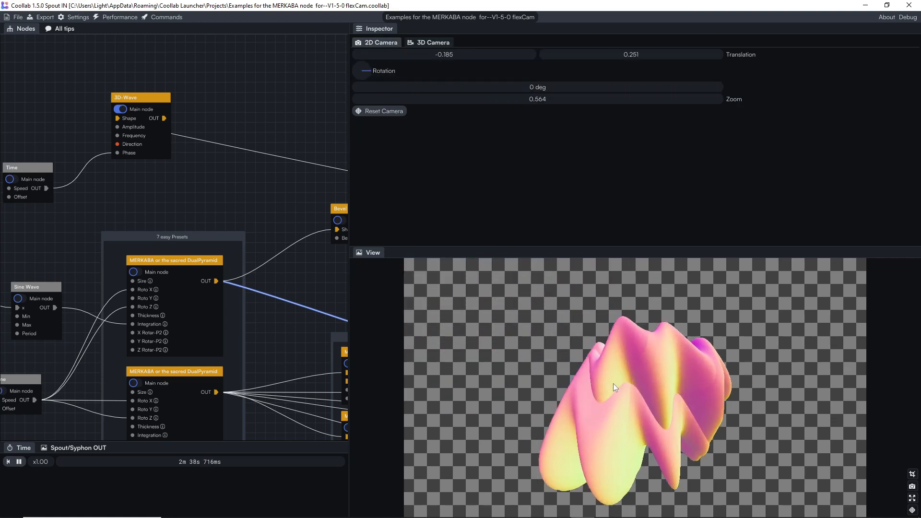
{"action": "left_click_drag", "start_coordinate": [613, 383], "coordinate": [598, 374]}
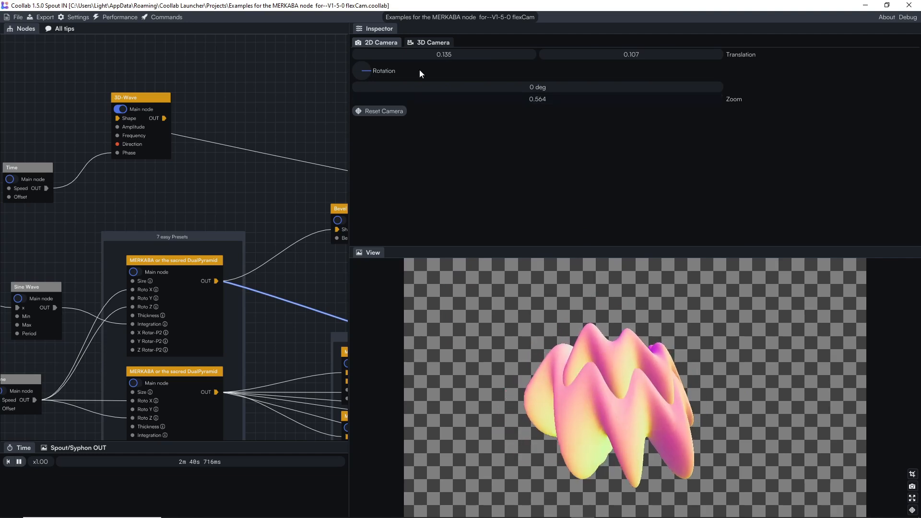
{"action": "mouse_move", "coordinate": [66, 213]}
{"action": "left_mouse_down"}
{"action": "mouse_move", "coordinate": [214, 217]}
{"action": "mouse_move", "coordinate": [3, 178]}
{"action": "mouse_move", "coordinate": [19, 171]}
{"action": "mouse_move", "coordinate": [76, 210]}
{"action": "left_mouse_up"}
{"action": "left_click", "coordinate": [158, 102]}
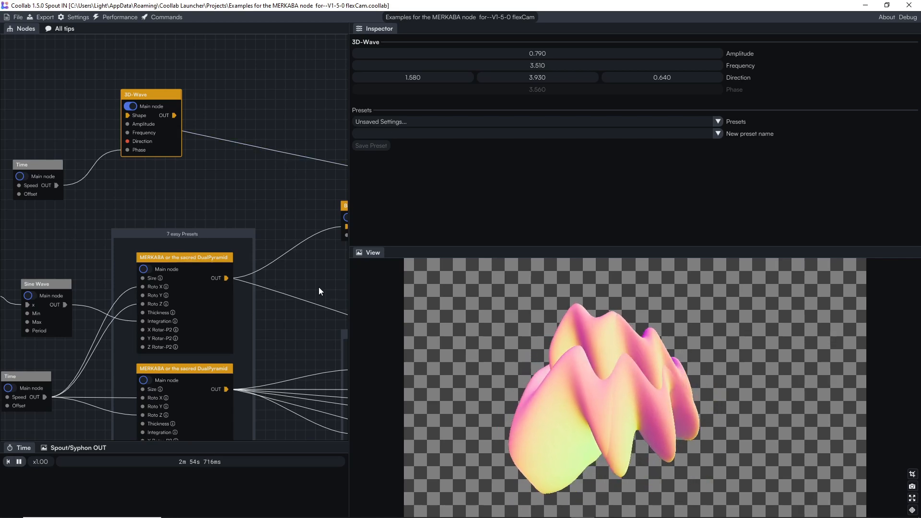
Step: Widen the node graph area and bring the whole graph into view, from the 7 easy Presets to the Fast Selector group
{"action": "left_click_drag", "start_coordinate": [318, 287], "coordinate": [170, 261]}
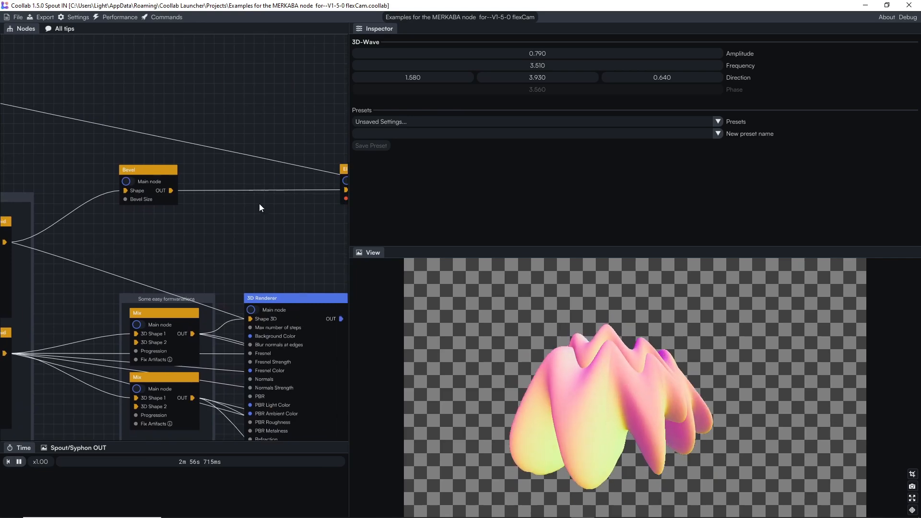
{"action": "scroll", "coordinate": [259, 205], "scroll_direction": "down", "scroll_amount": 6}
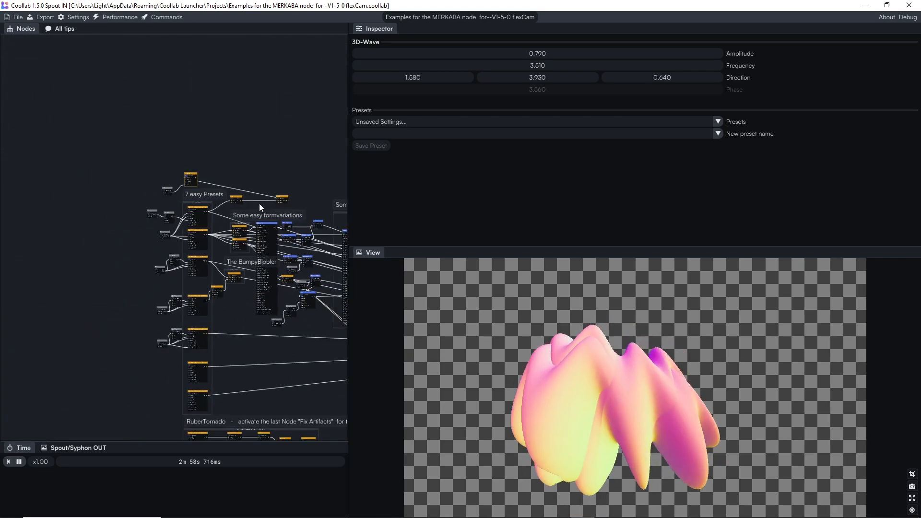
{"action": "left_click_drag", "start_coordinate": [246, 205], "coordinate": [122, 172]}
{"action": "left_click_drag", "start_coordinate": [273, 136], "coordinate": [164, 116]}
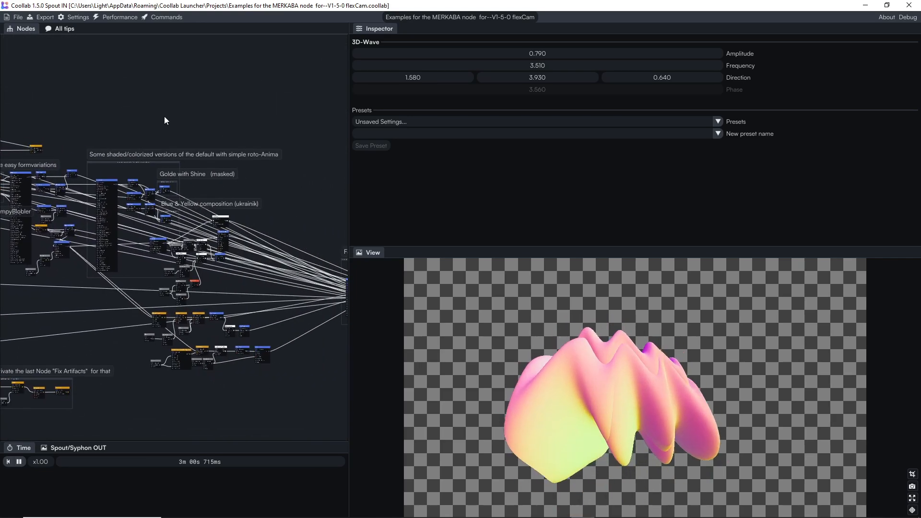
{"action": "scroll", "coordinate": [272, 111], "scroll_direction": "down", "scroll_amount": 3}
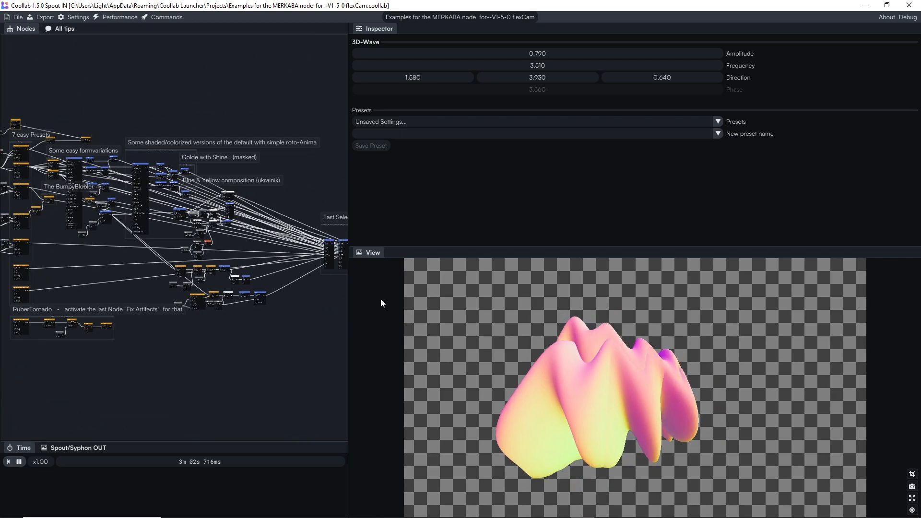
{"action": "left_click_drag", "start_coordinate": [349, 318], "coordinate": [606, 308]}
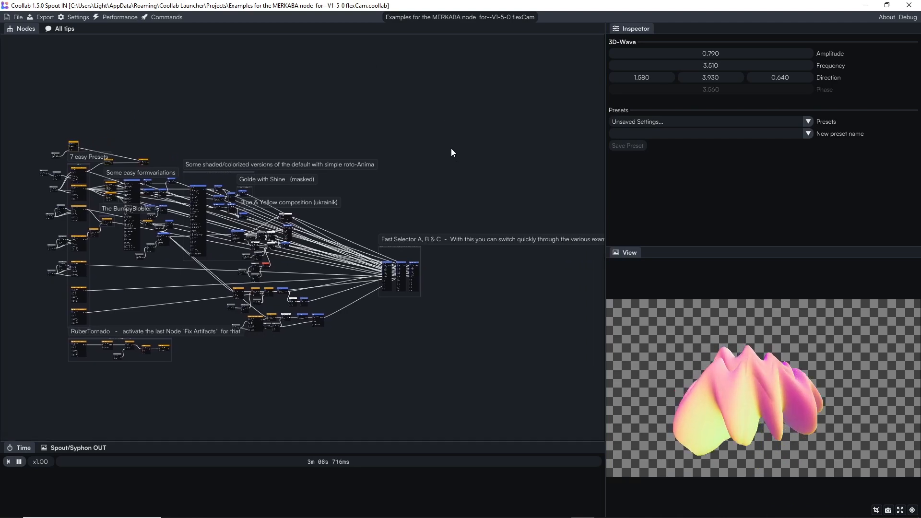
{"action": "left_click_drag", "start_coordinate": [479, 171], "coordinate": [452, 167]}
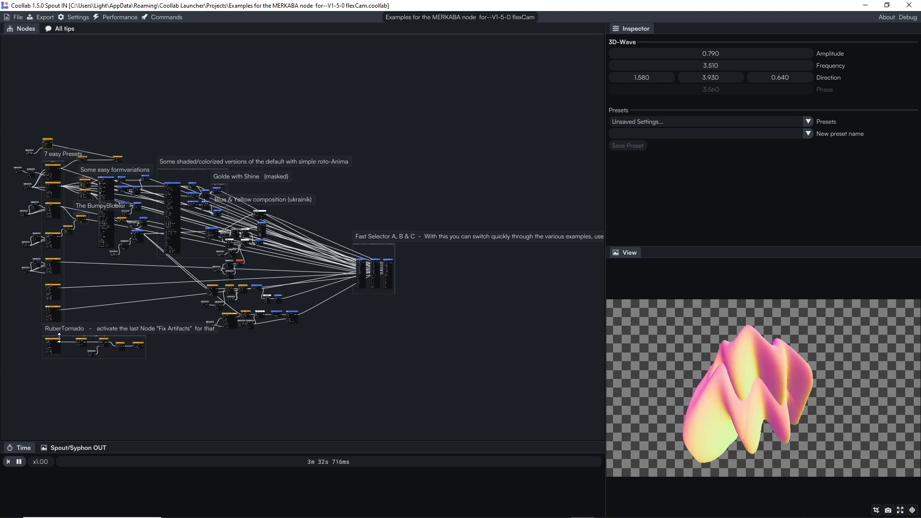
Step: Make the Fix Artifacts node at the end of the RuberTornado group the main node
{"action": "scroll", "coordinate": [140, 360], "scroll_direction": "up", "scroll_amount": 10}
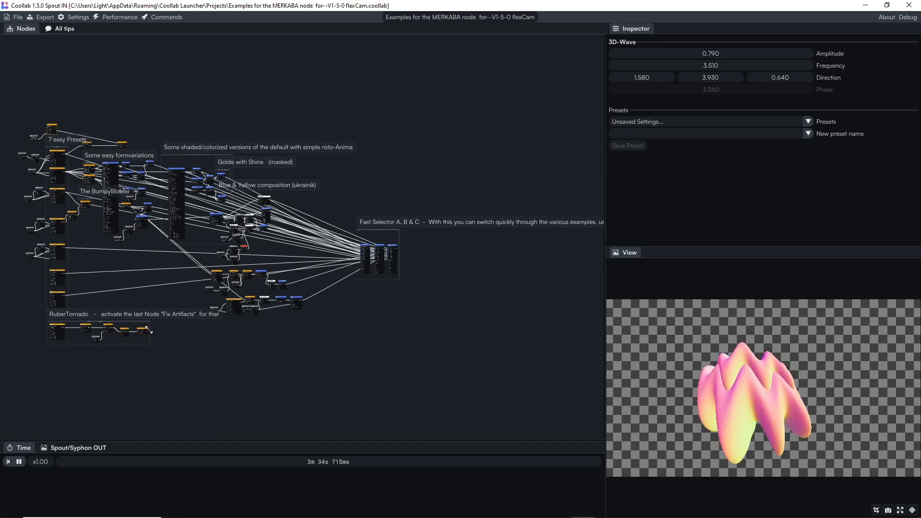
{"action": "scroll", "coordinate": [180, 216], "scroll_direction": "down", "scroll_amount": 8}
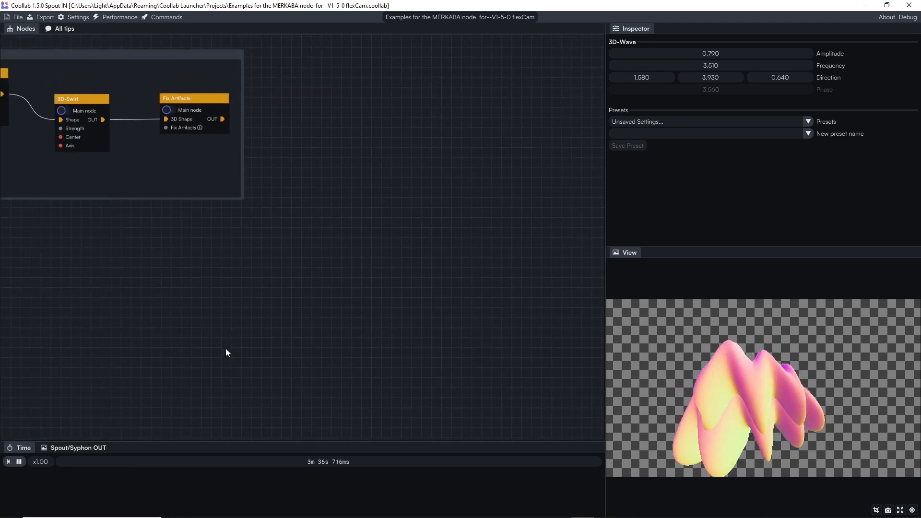
{"action": "left_click", "coordinate": [194, 192]}
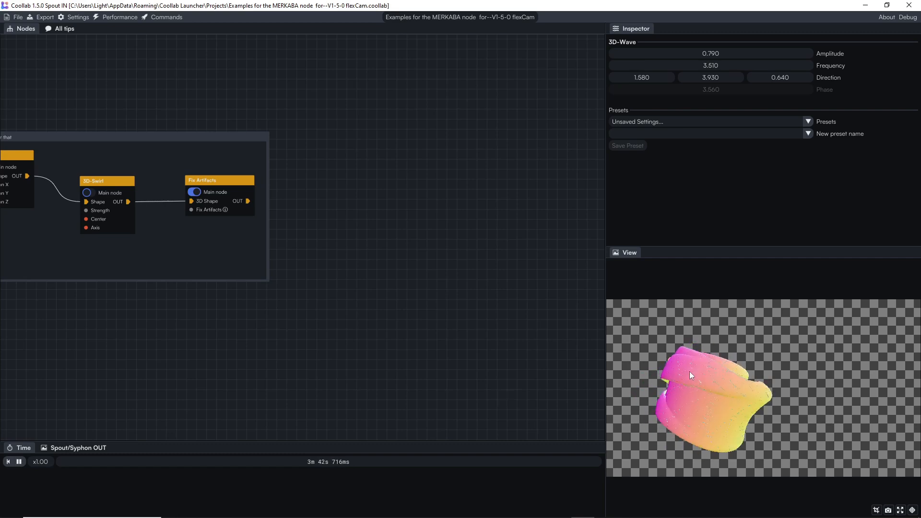
Step: Bring up the 3D camera settings and orbit the camera around the RuberTornado shape
{"action": "left_click", "coordinate": [591, 52]}
{"action": "left_click", "coordinate": [684, 44]}
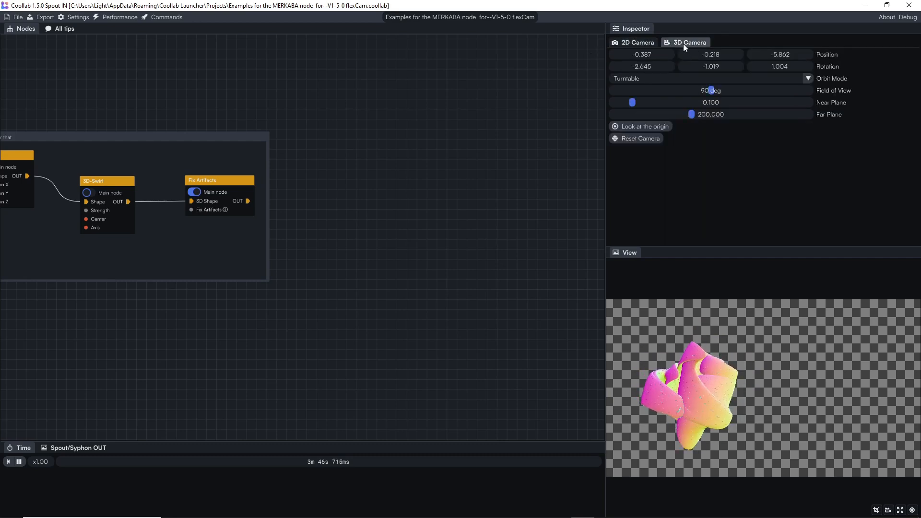
{"action": "left_click_drag", "start_coordinate": [698, 396], "coordinate": [720, 410]}
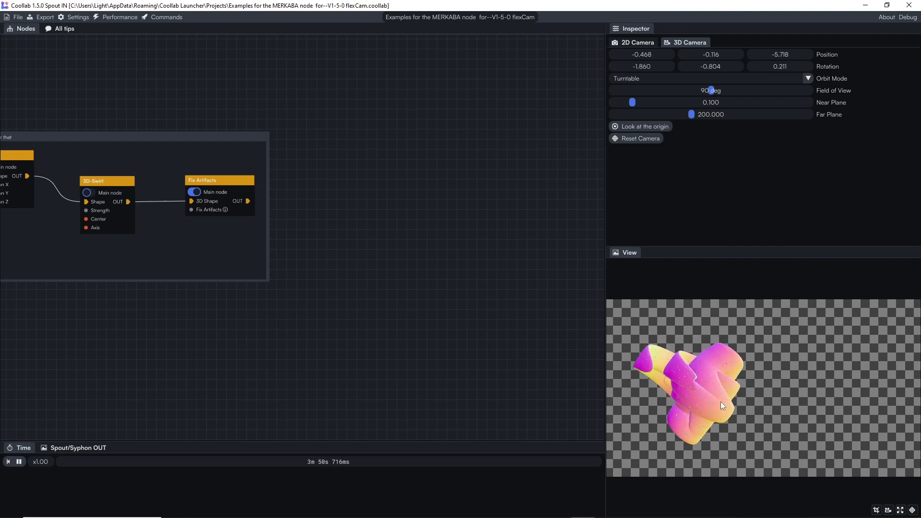
Step: Center the RuberTornado shape with the 2D camera and bring the 3D camera closer, to a third position value of about -5.159
{"action": "left_click", "coordinate": [638, 42]}
{"action": "left_click_drag", "start_coordinate": [727, 341], "coordinate": [745, 378]}
{"action": "left_click", "coordinate": [686, 42]}
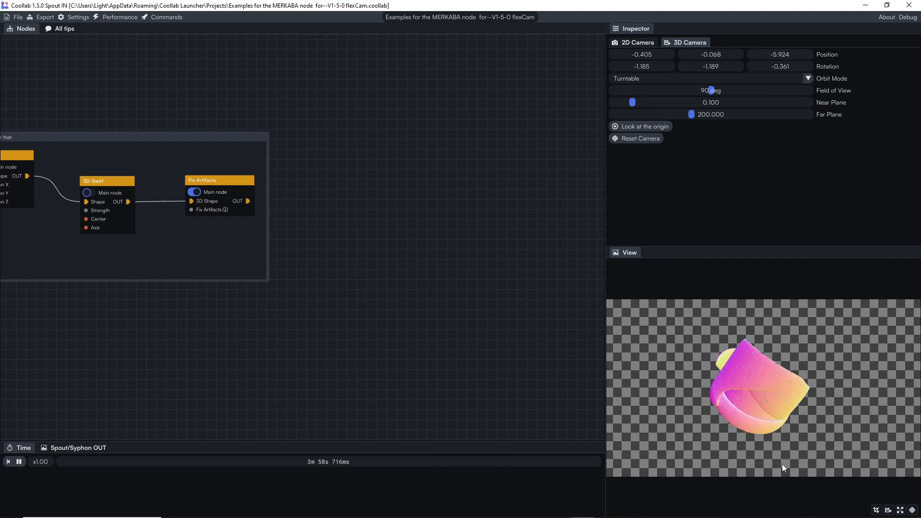
{"action": "scroll", "coordinate": [743, 403], "scroll_direction": "up", "scroll_amount": 2}
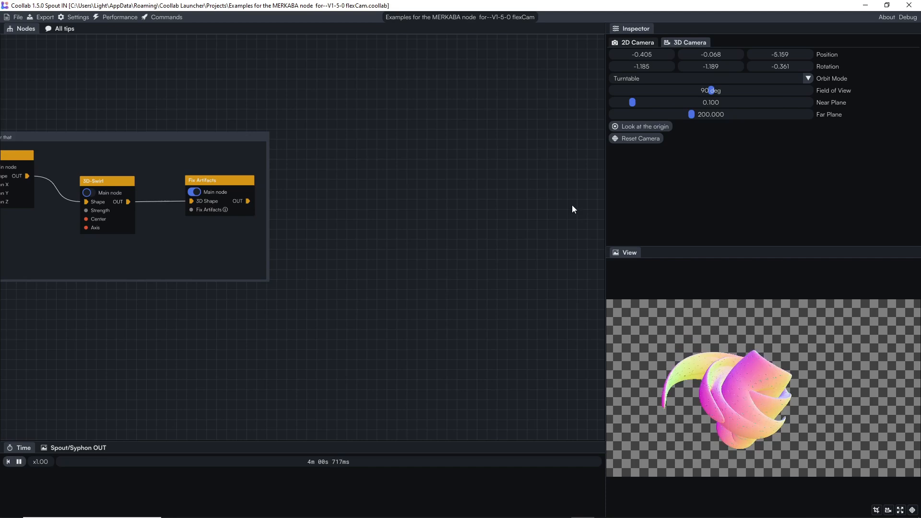
Step: Switch to Resolume Arena
{"action": "mouse_move", "coordinate": [583, 509]}
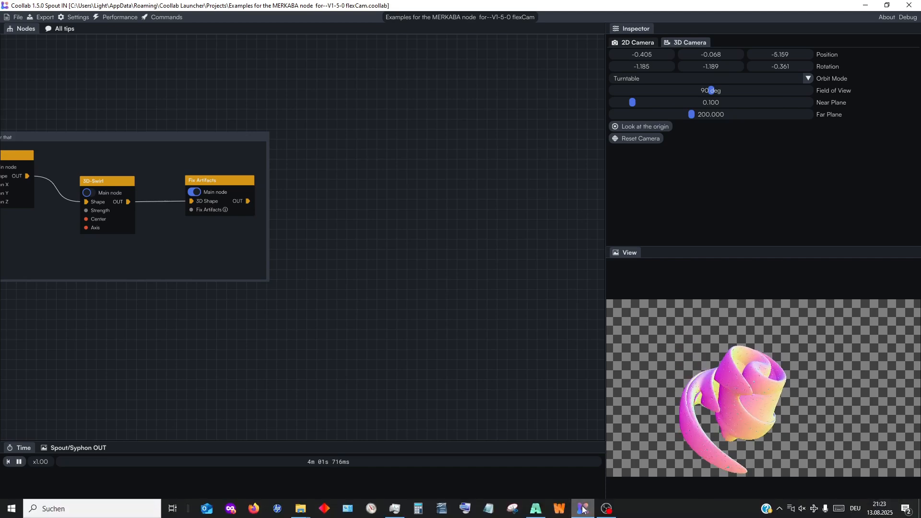
{"action": "left_click", "coordinate": [536, 509]}
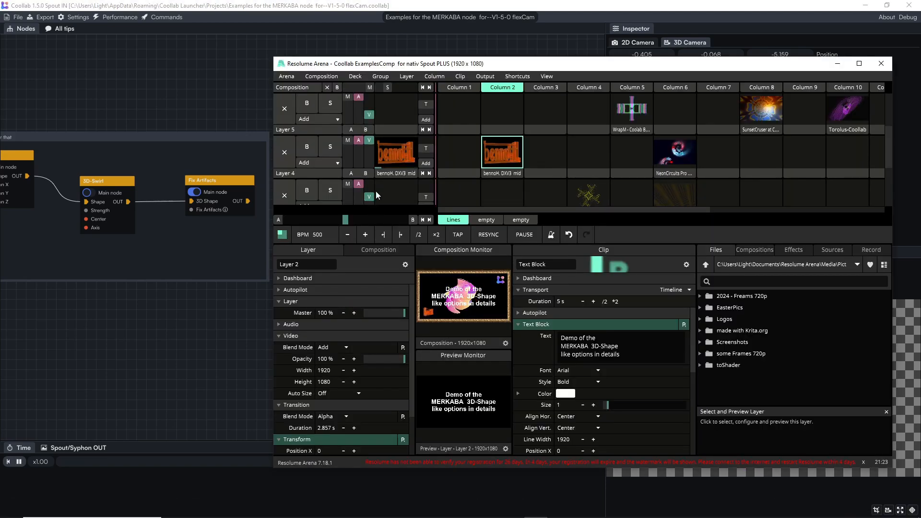